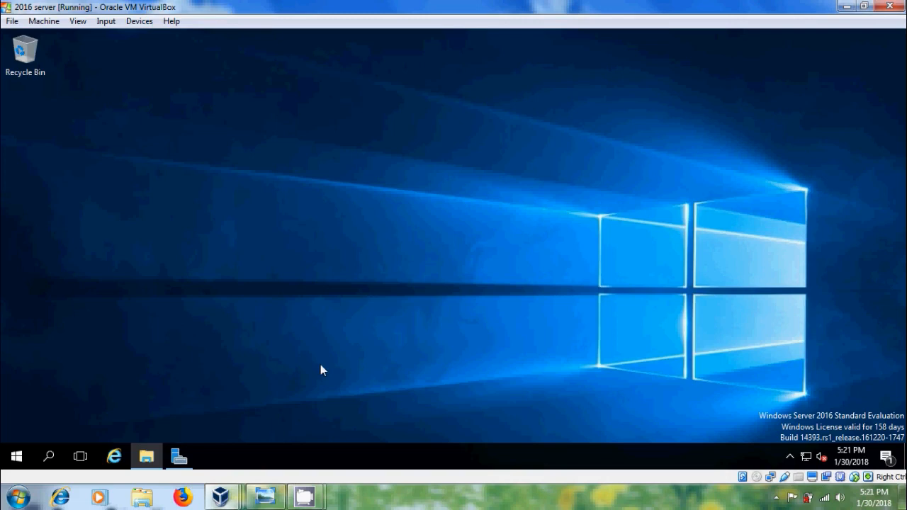
Look through the files inside the offline folder on Local Disk (C:), and return to the drive's folder list.
left_click(146, 456)
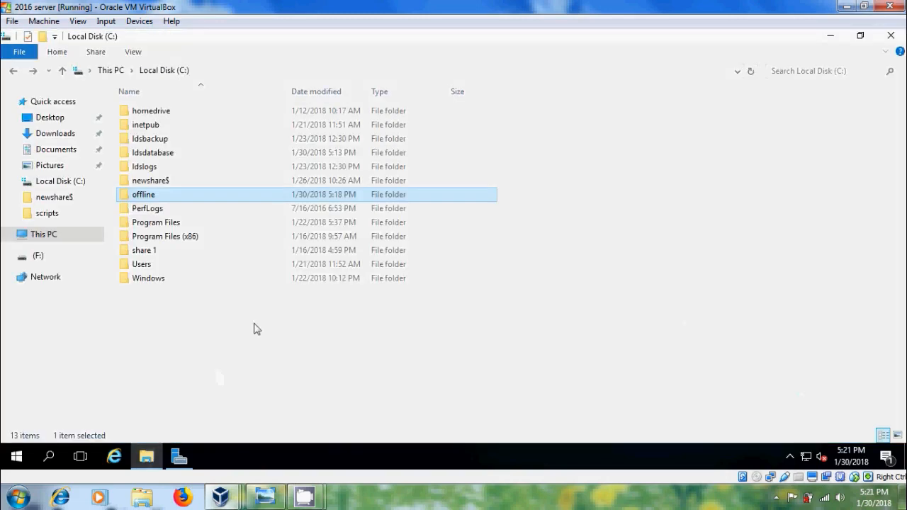
mouse_move(201, 198)
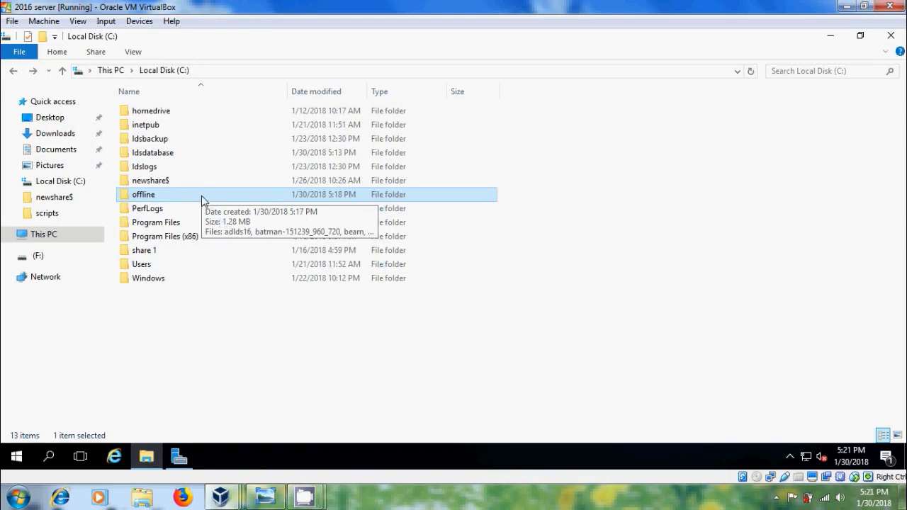
double_click(202, 199)
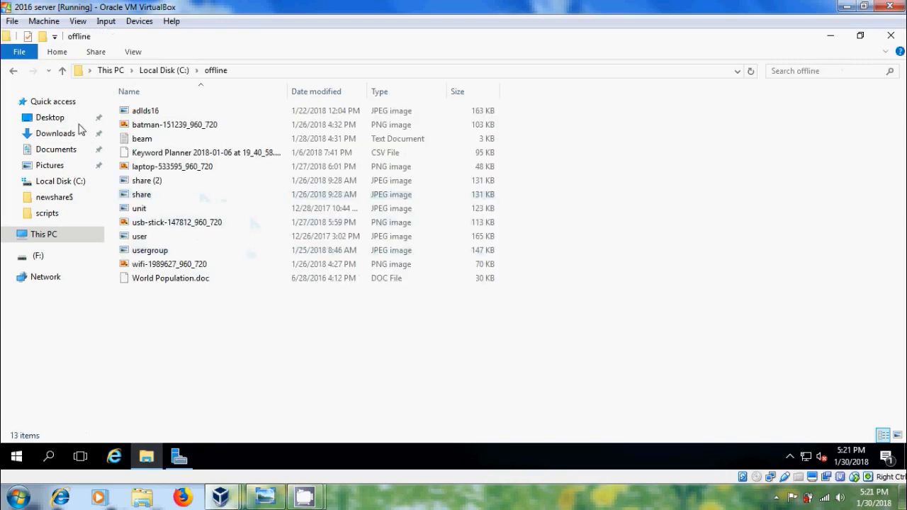
left_click(14, 71)
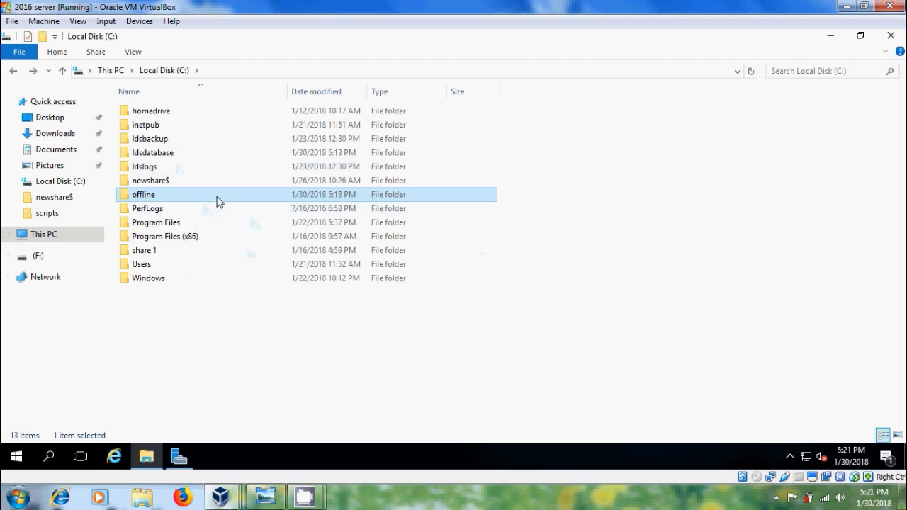
Enable advanced sharing for the offline folder under the share name offline.
right_click(220, 197)
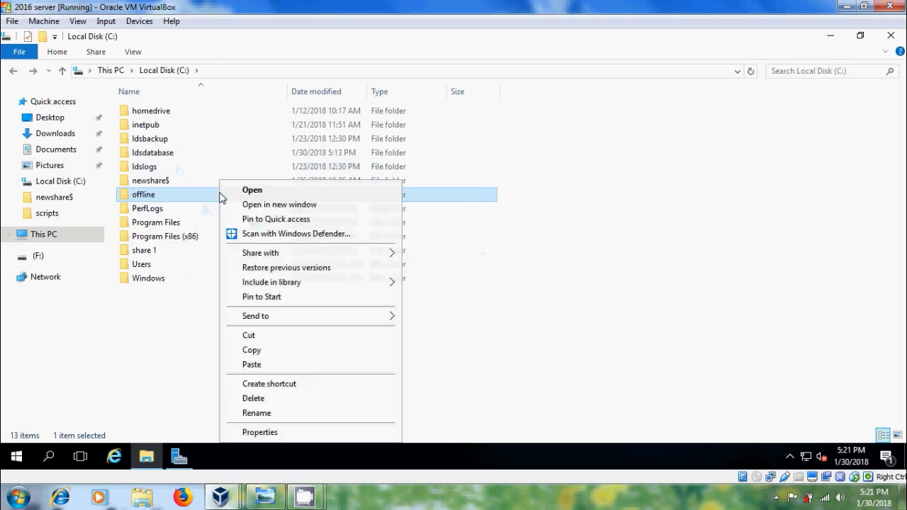
left_click(260, 432)
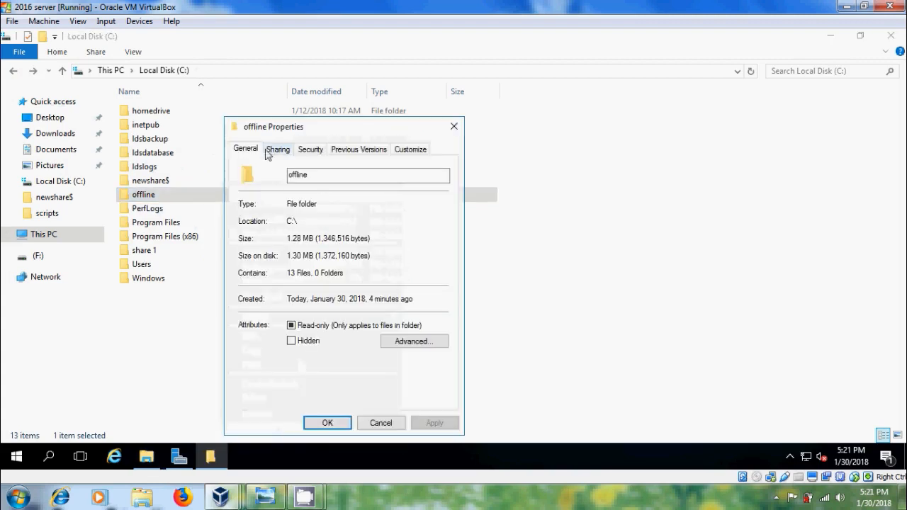
left_click(275, 151)
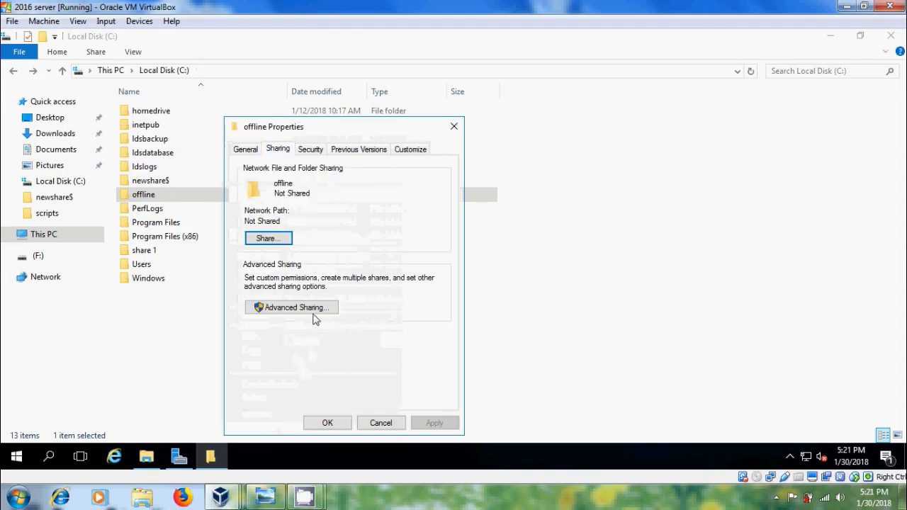
left_click(315, 311)
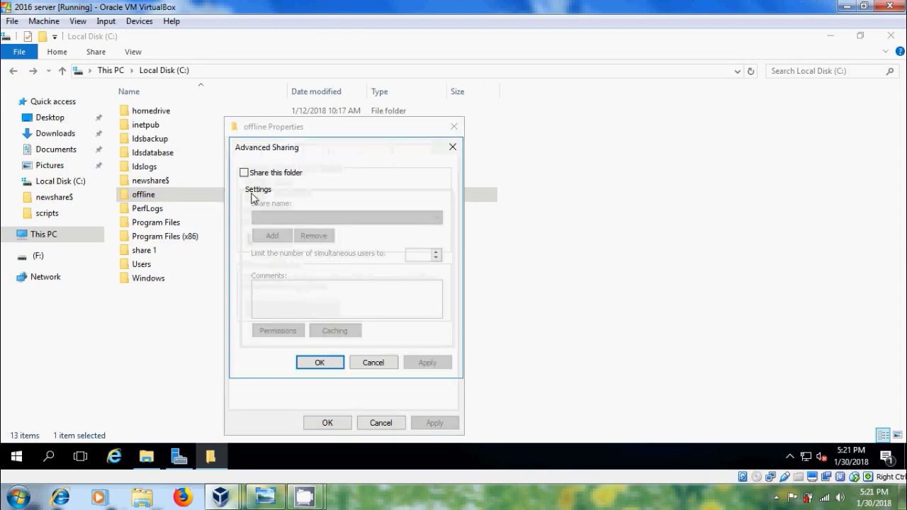
left_click(244, 173)
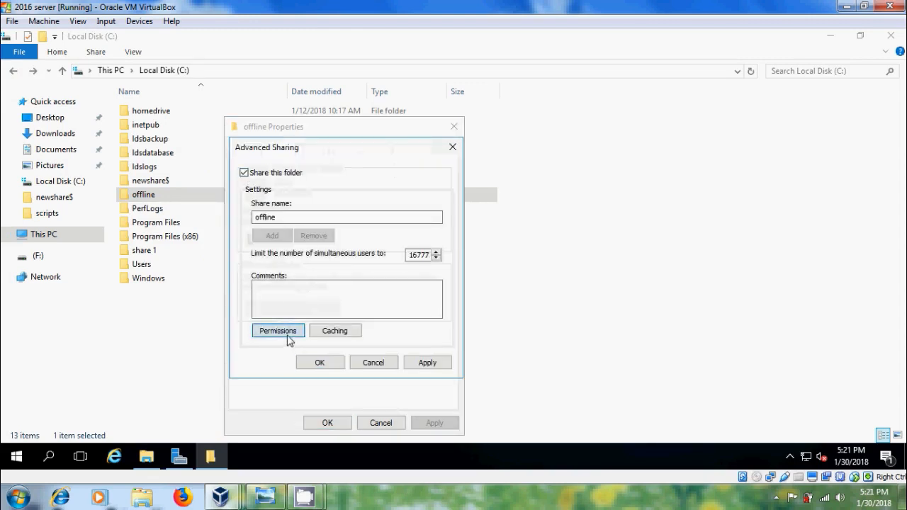
Remove the default entry from the offline share's permissions and add the Domain Users group instead.
left_click(288, 338)
left_click(451, 276)
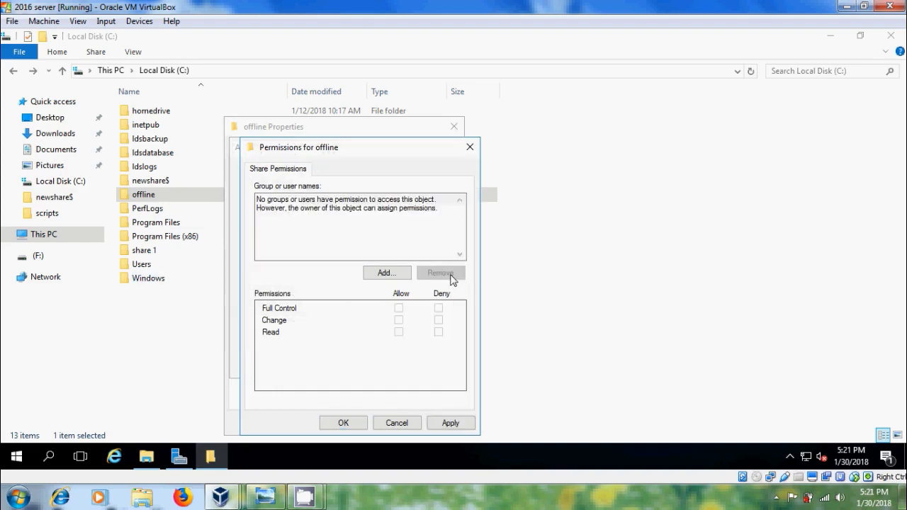
left_click(386, 274)
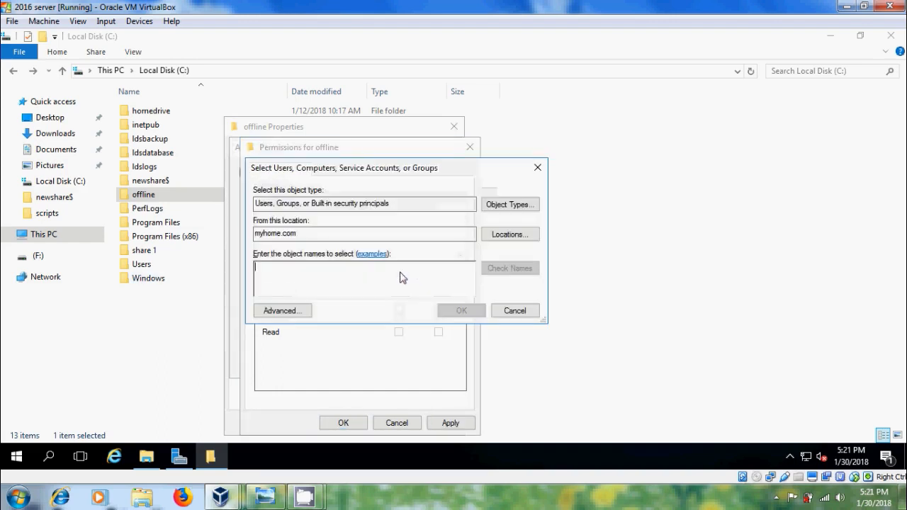
type("dom")
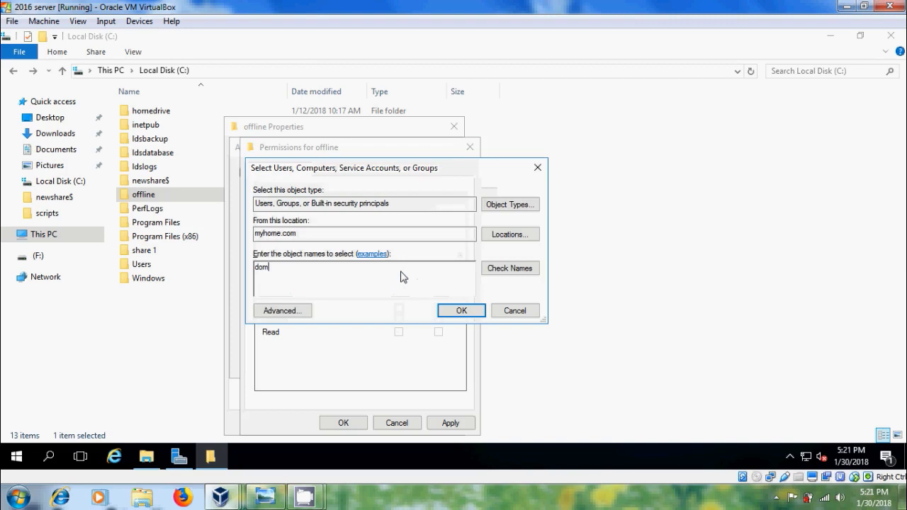
left_click(508, 268)
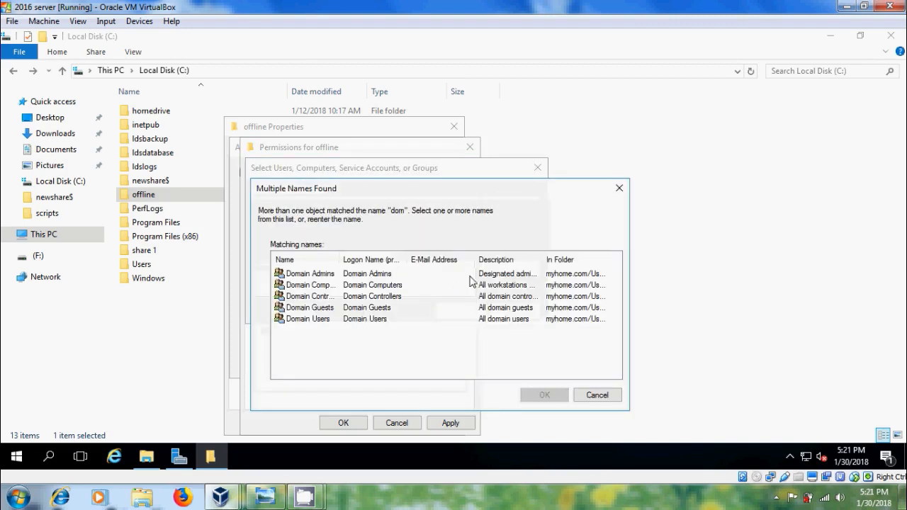
left_click(311, 319)
left_click(544, 395)
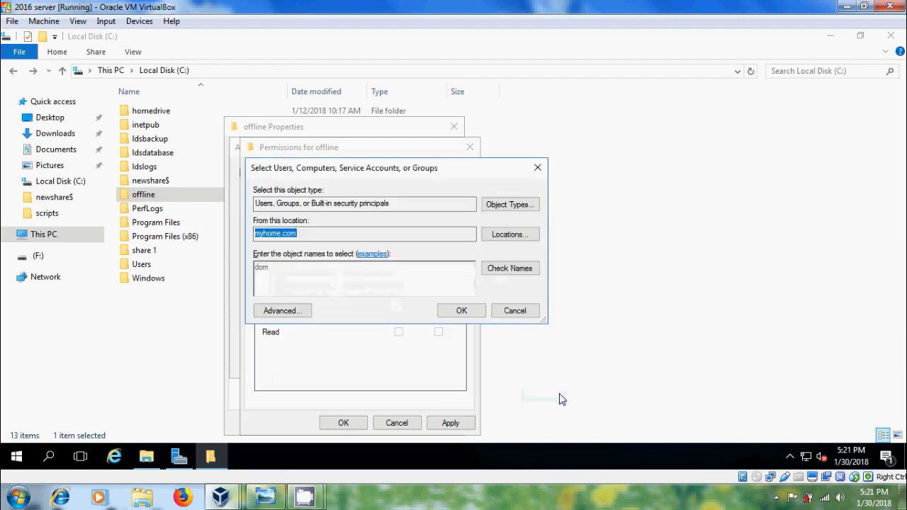
left_click(474, 312)
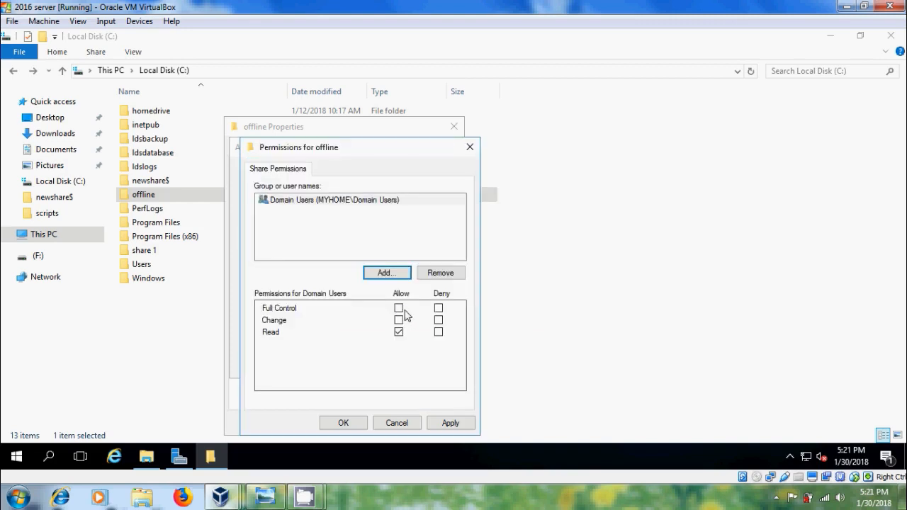
Allow Domain Users Full Control on the offline share, then apply the sharing settings and close the folder's properties.
left_click(398, 308)
left_click(450, 423)
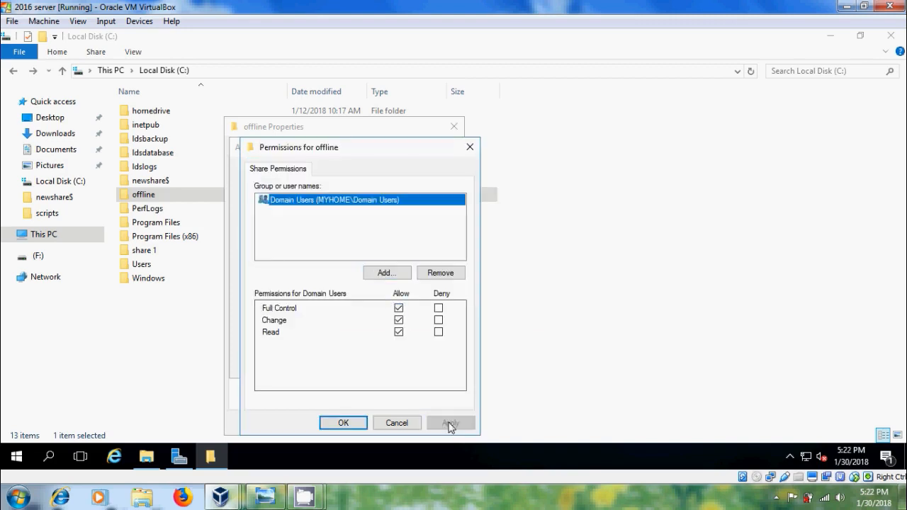
left_click(347, 424)
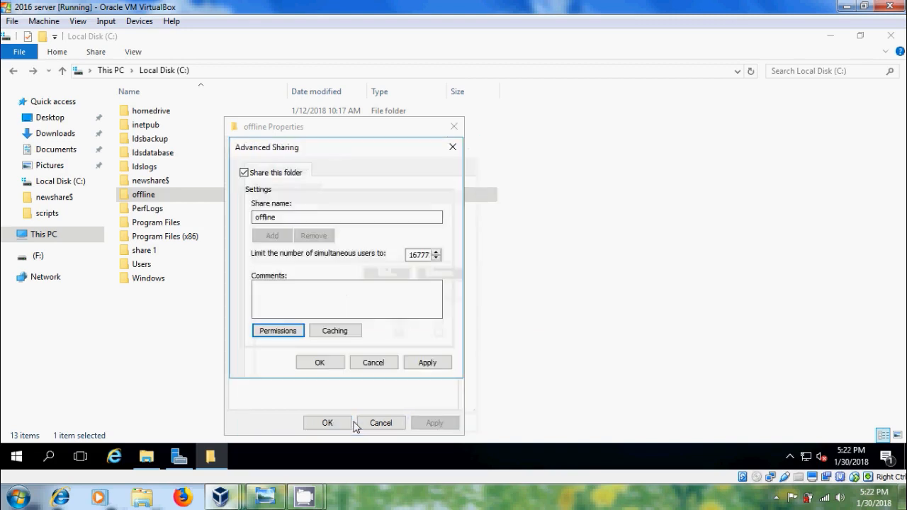
left_click(425, 364)
left_click(329, 366)
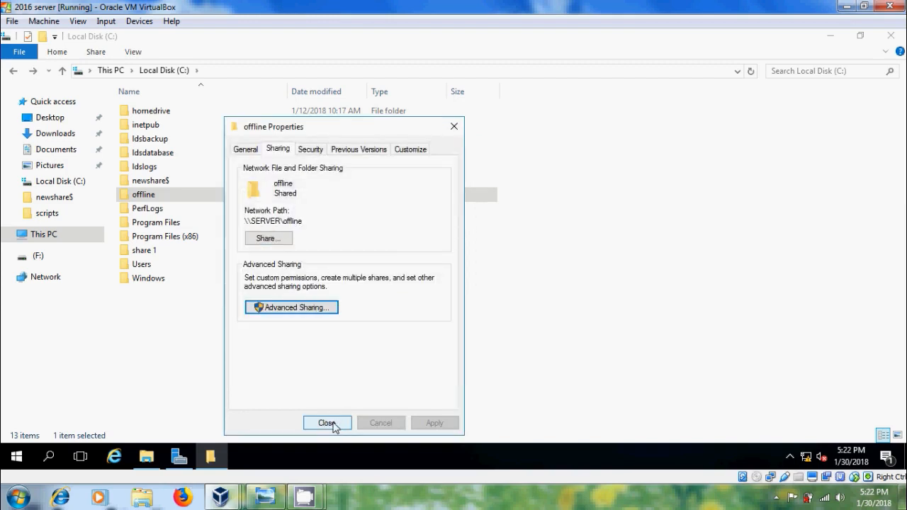
left_click(326, 422)
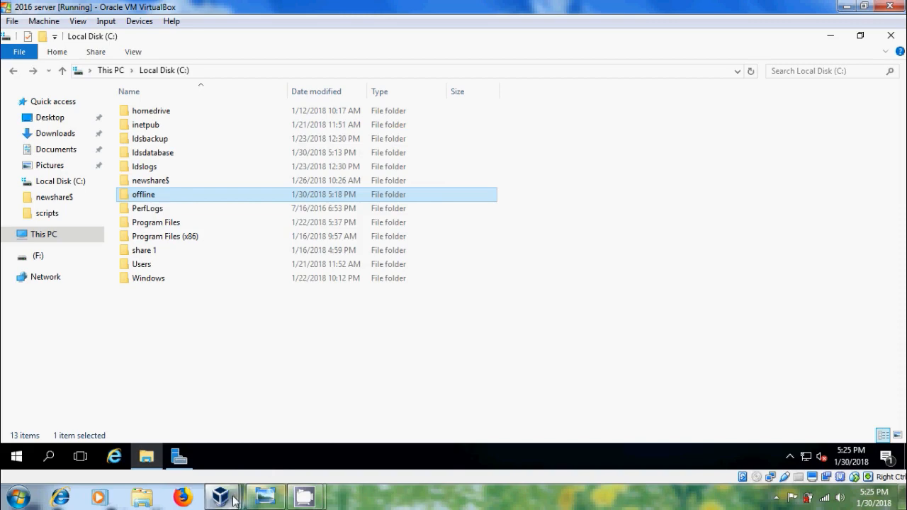
Switch to the client 1 virtual machine and open the network share \\server\offline.
mouse_move(228, 499)
left_click(354, 449)
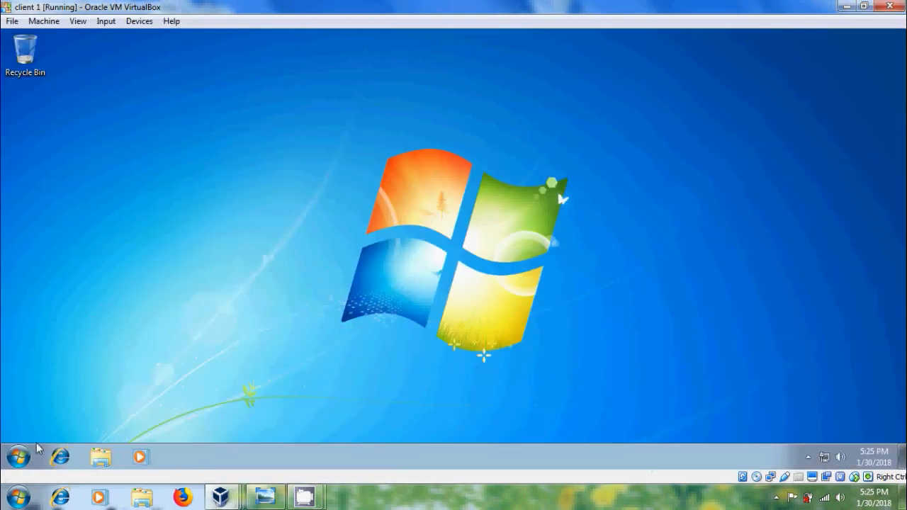
left_click(19, 456)
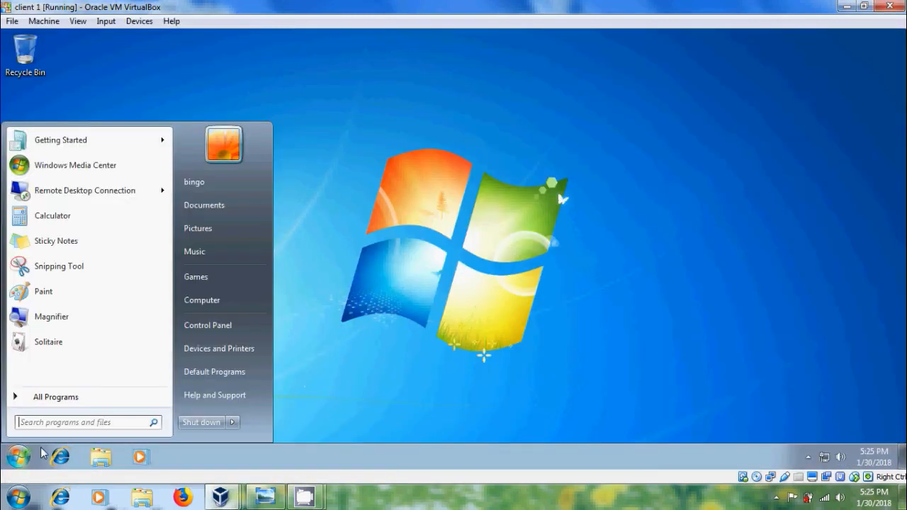
type("\\server\\offline")
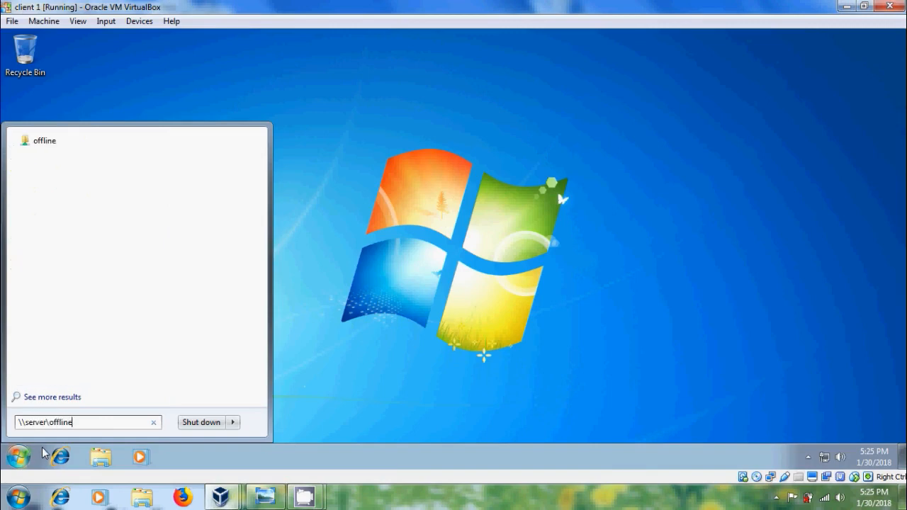
key("Return")
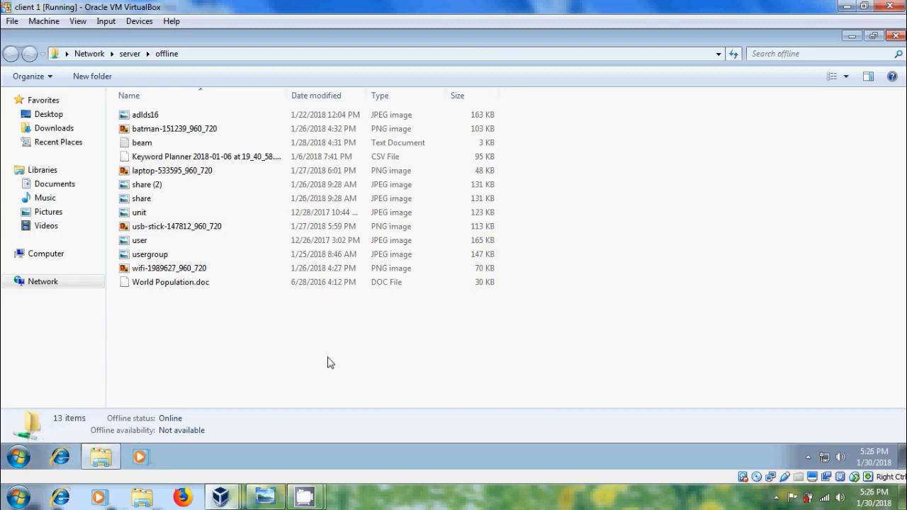
Go up to the server's list of shares and make the offline share always available offline.
left_click(127, 54)
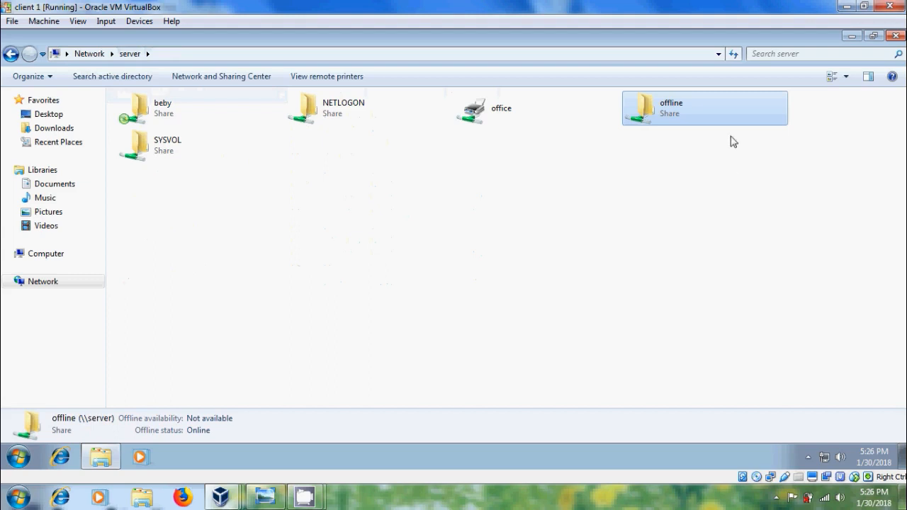
right_click(705, 108)
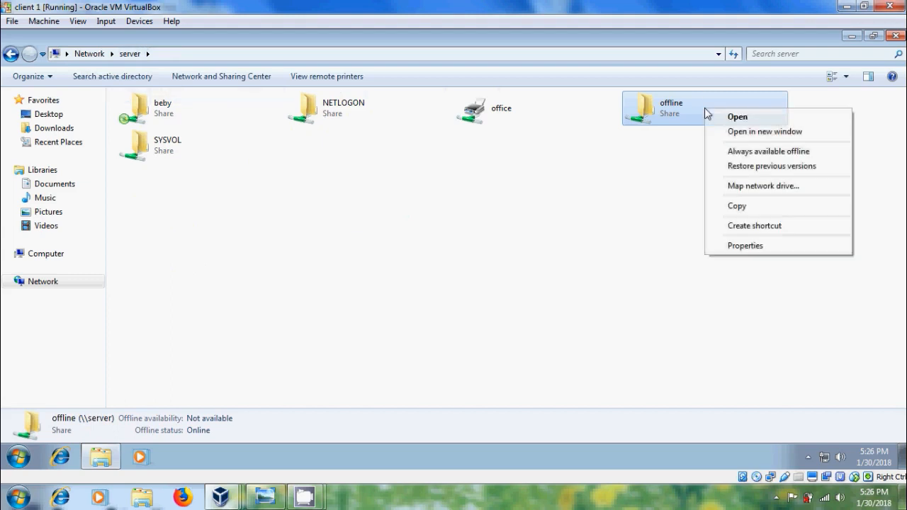
left_click(773, 152)
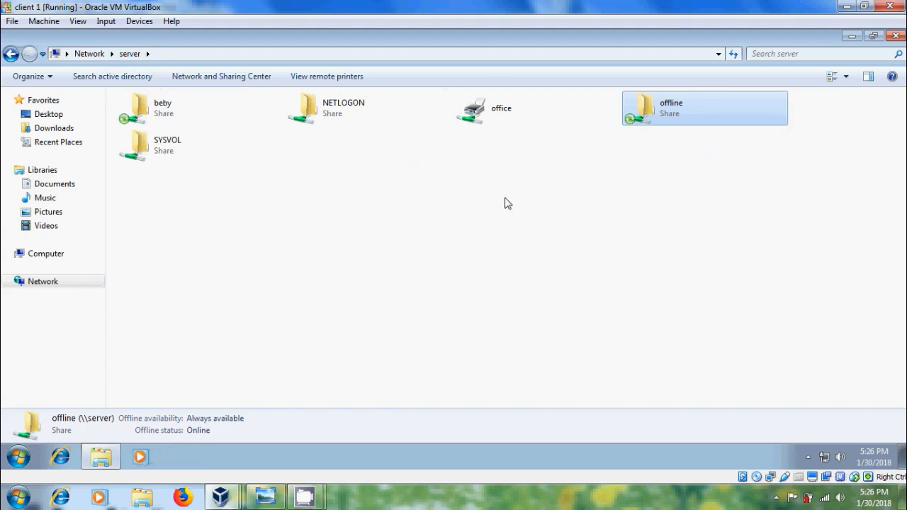
left_click(507, 204)
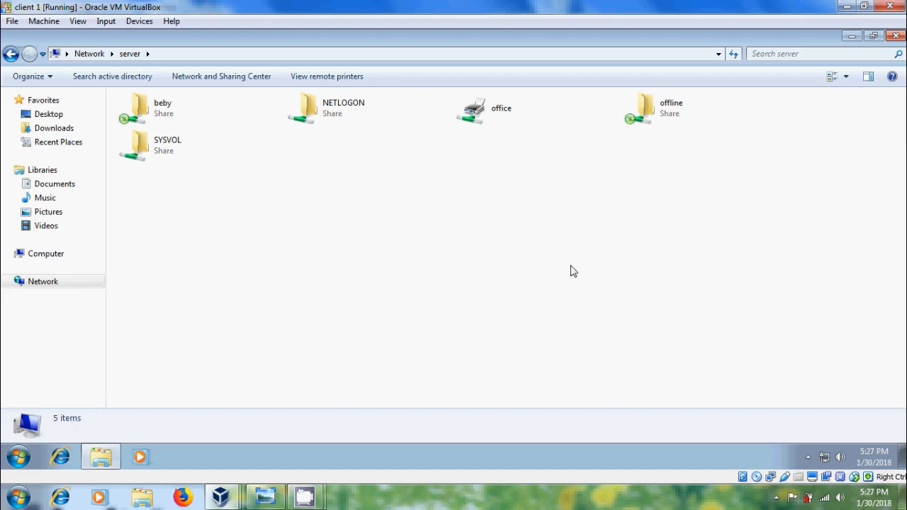
Disconnect the network cable of client 1's Adapter 1, check the connection status, and close the server share window.
left_click(139, 21)
mouse_move(177, 56)
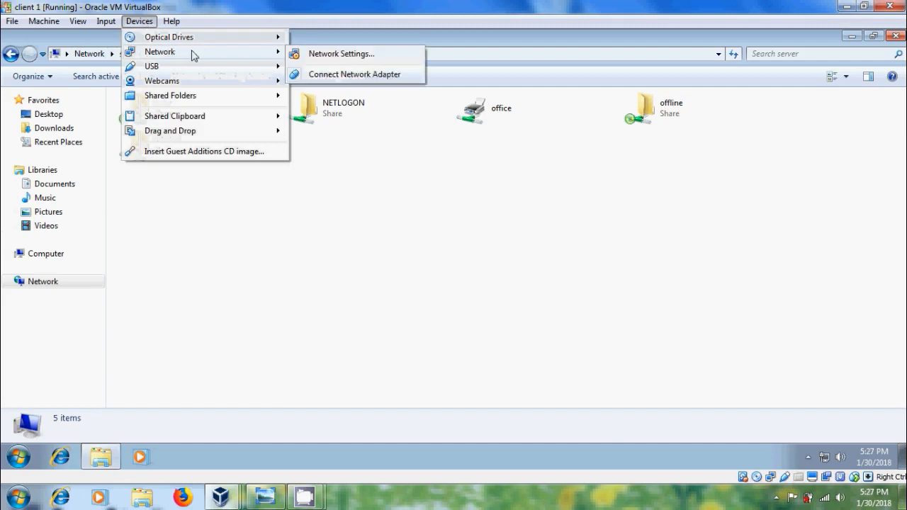
left_click(347, 54)
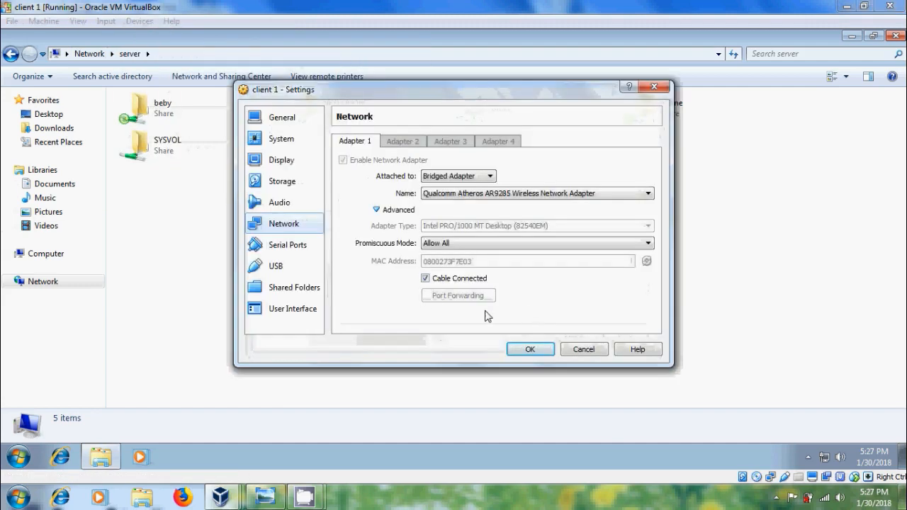
left_click(426, 277)
left_click(541, 352)
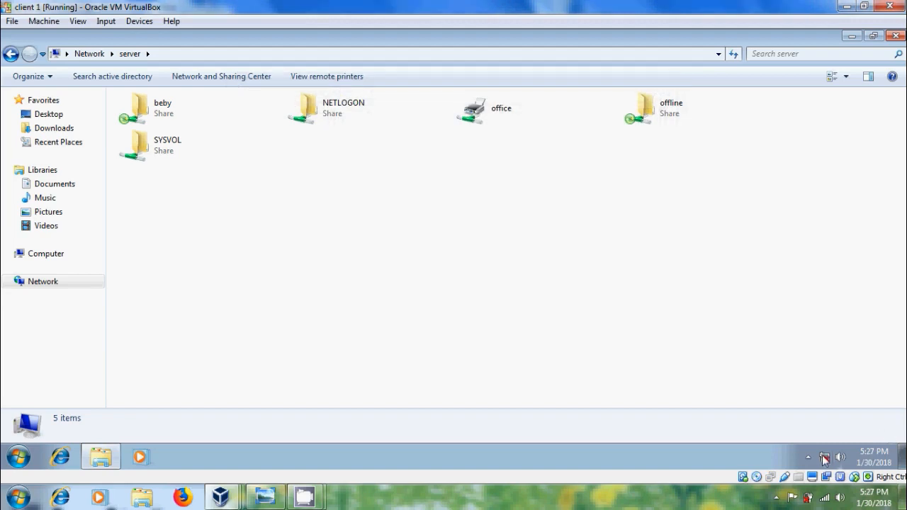
mouse_move(823, 459)
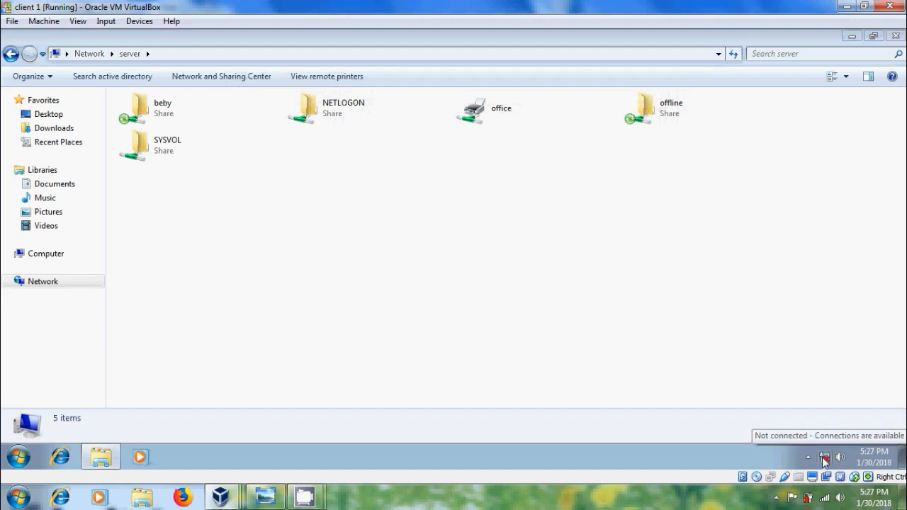
left_click(896, 37)
Open a command prompt on the client and ping 192.168.0.5 to test the connection to the server.
left_click(16, 457)
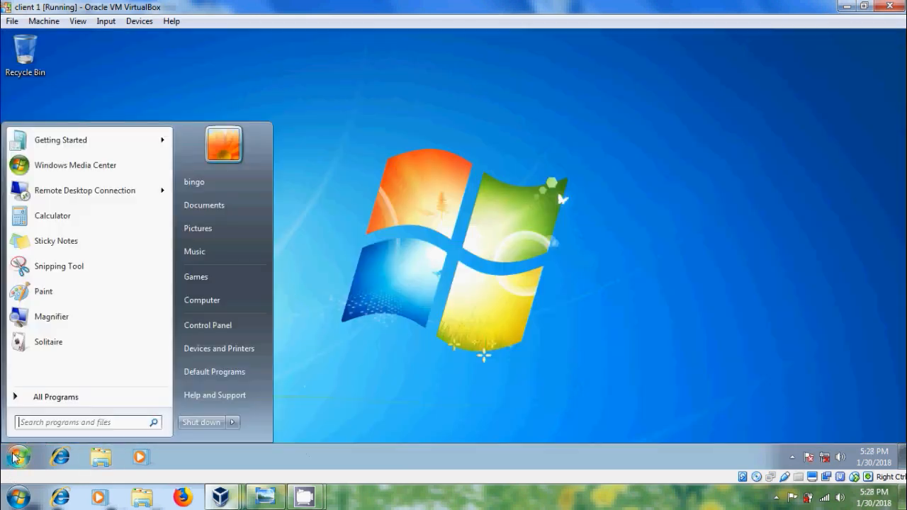
type("cmd")
key("Return")
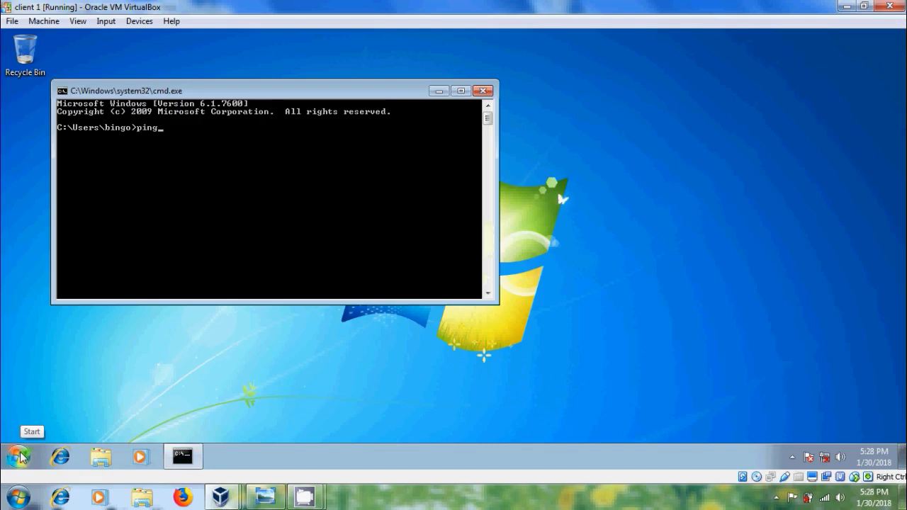
type("ping 192.168.0")
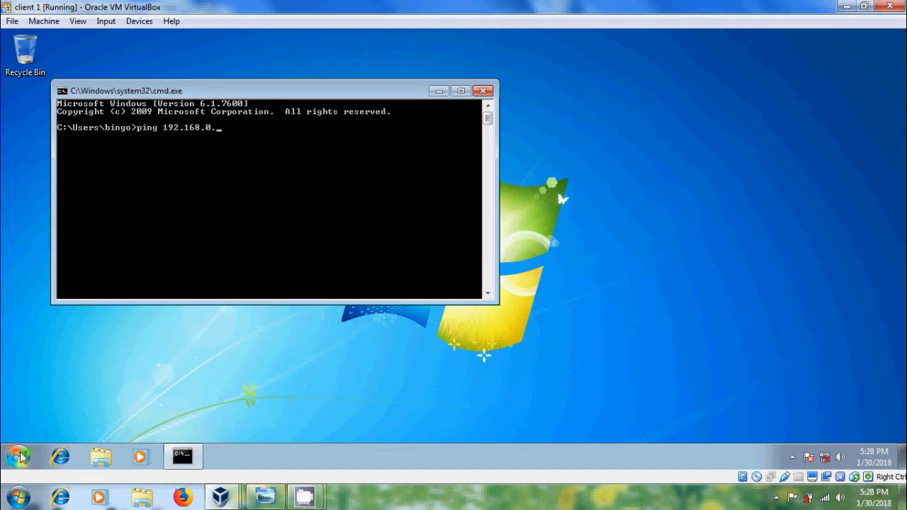
type(".5")
key("Return")
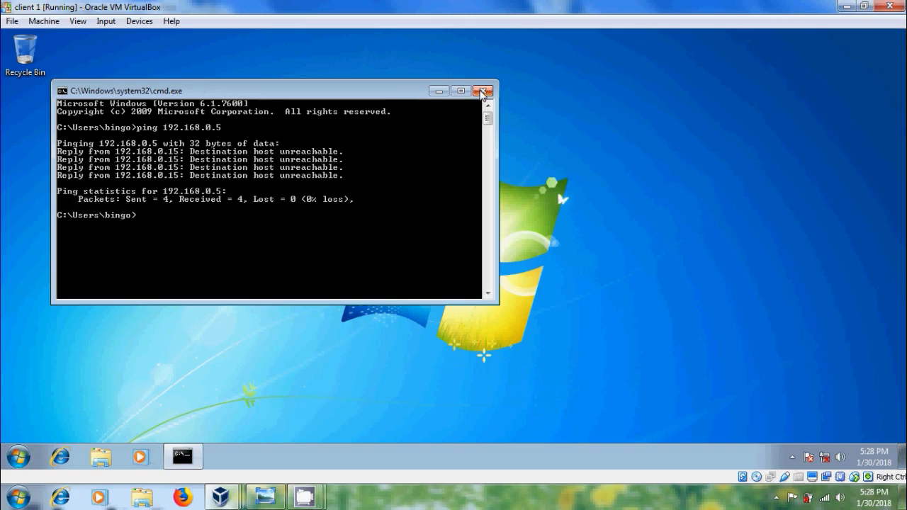
Close the command prompt and open the network share \\server\offline on the disconnected client.
left_click(483, 90)
left_click(27, 461)
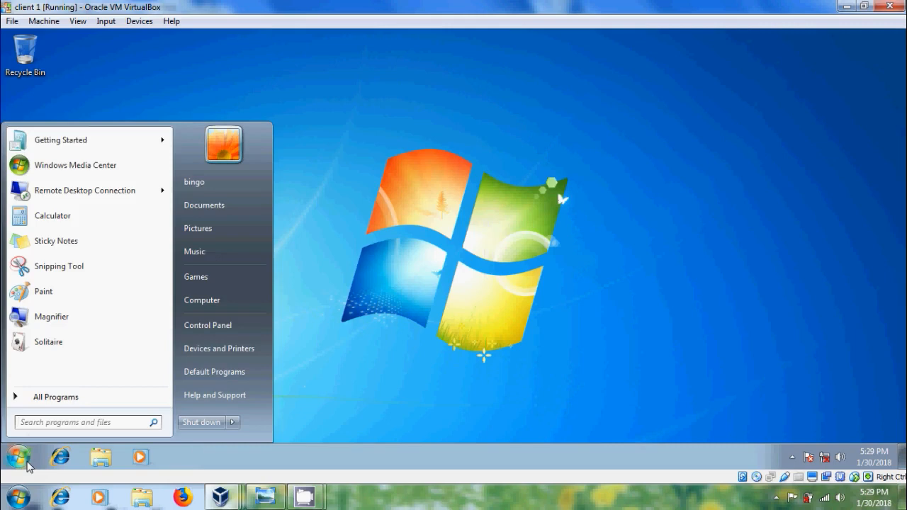
type("\\server")
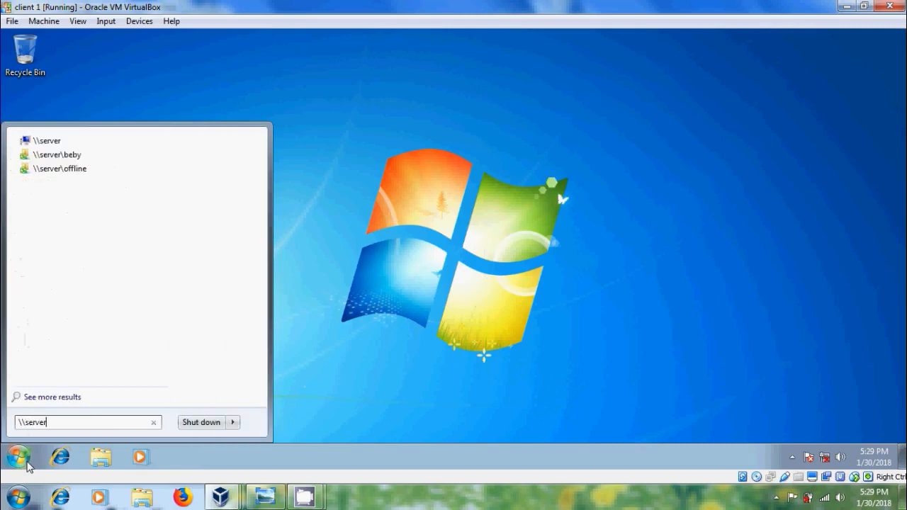
type("\\offline")
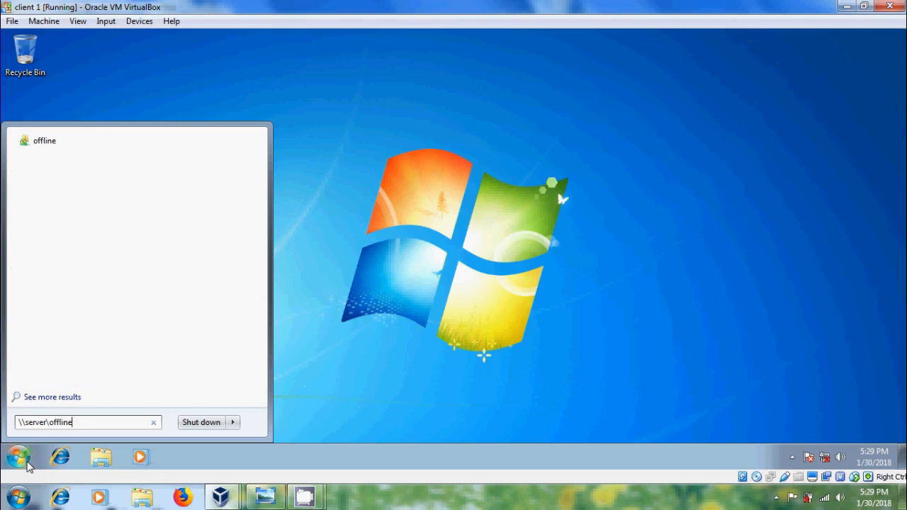
key("Return")
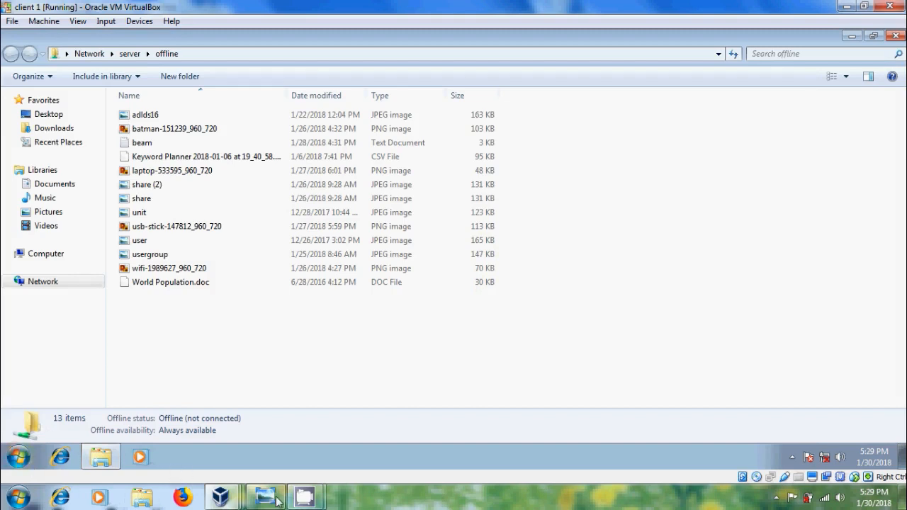
Delete the last paragraph, starting "Since then", from the beam text document in the share and save the file on closing.
double_click(188, 143)
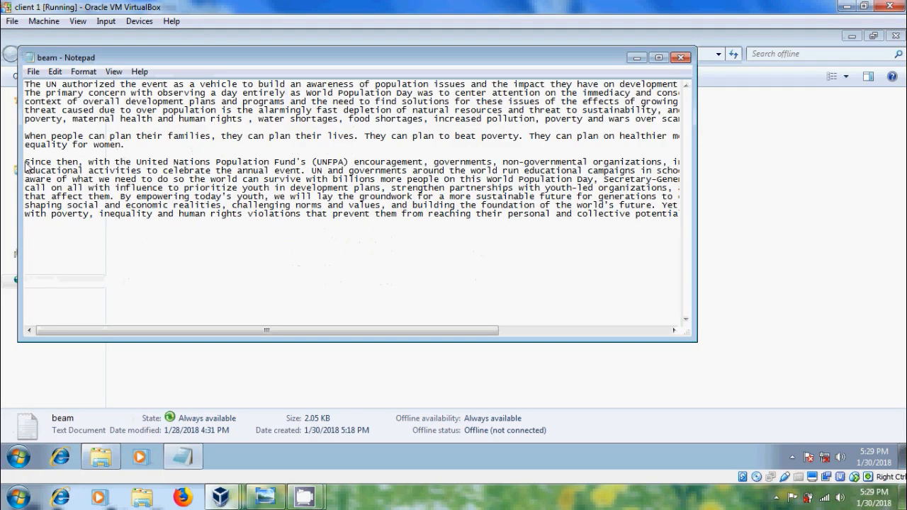
left_click_drag(26, 163, 117, 218)
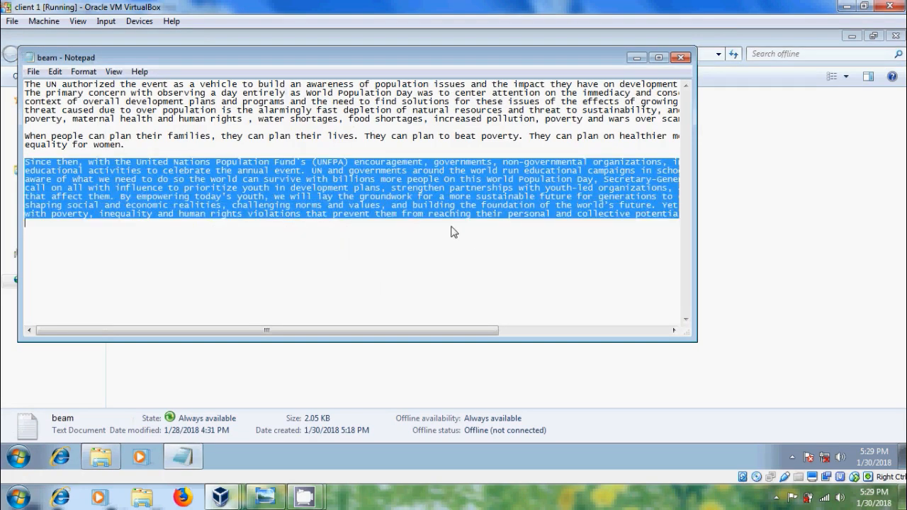
key("Delete")
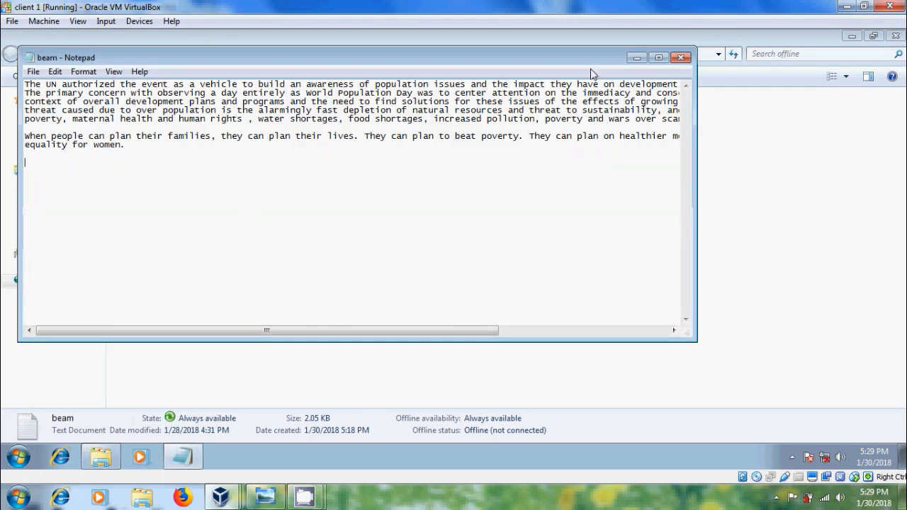
left_click(678, 58)
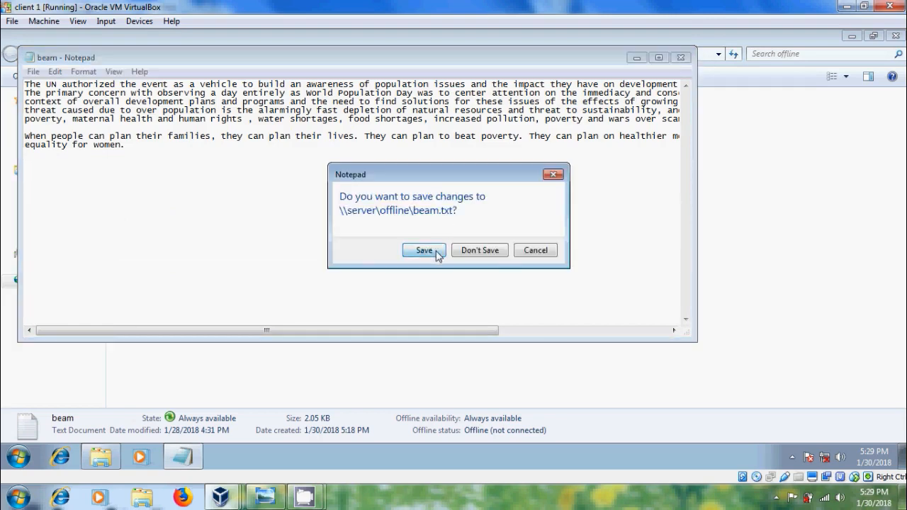
left_click(434, 249)
Create two new folders with default names in the offline share.
right_click(379, 332)
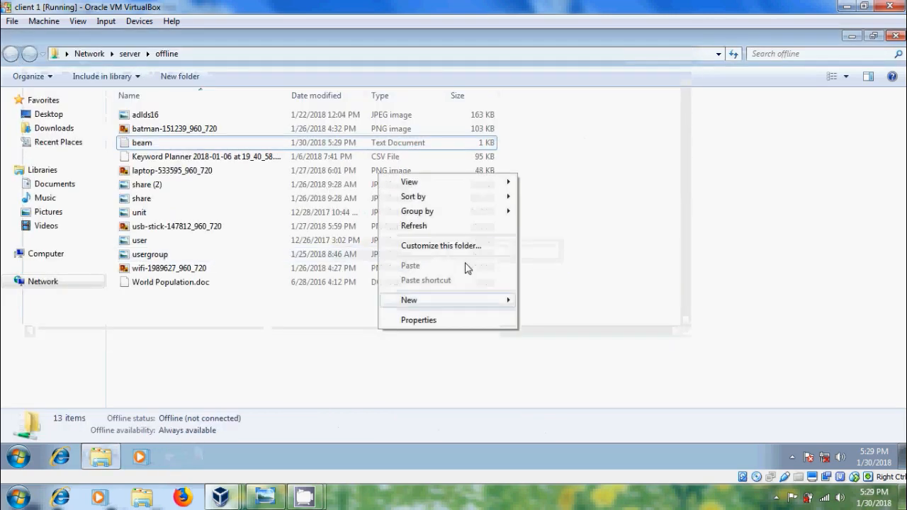
mouse_move(479, 300)
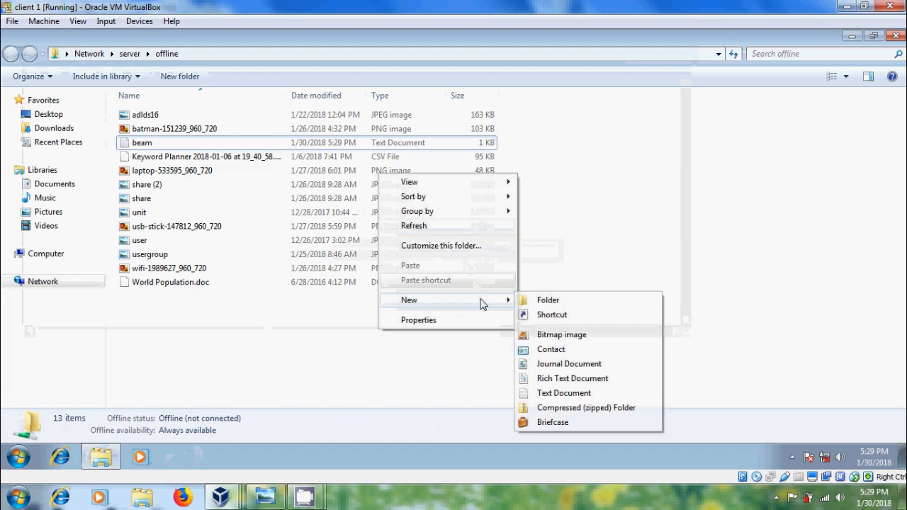
left_click(563, 303)
left_click(330, 346)
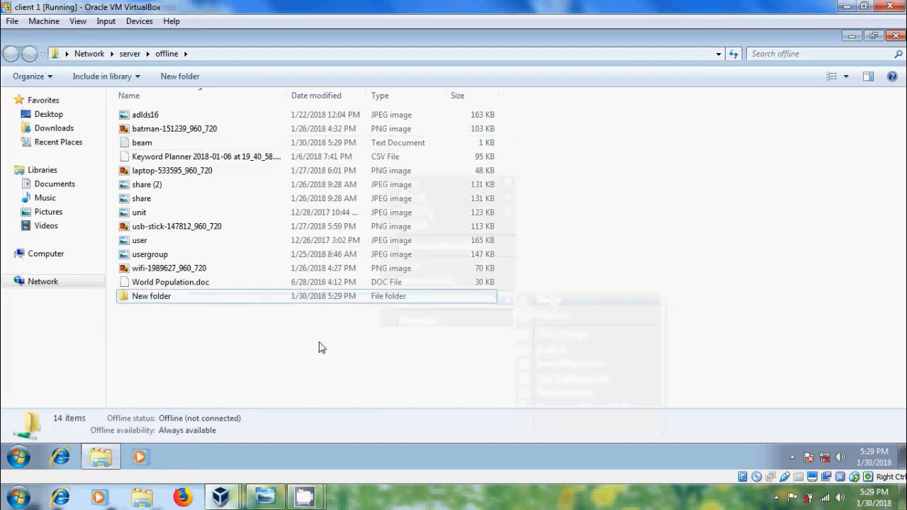
right_click(256, 340)
mouse_move(356, 307)
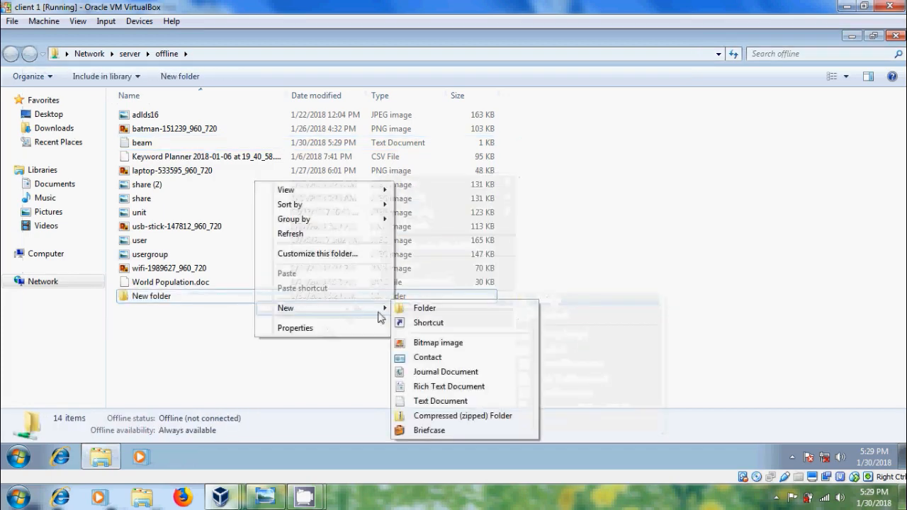
left_click(466, 314)
left_click(387, 383)
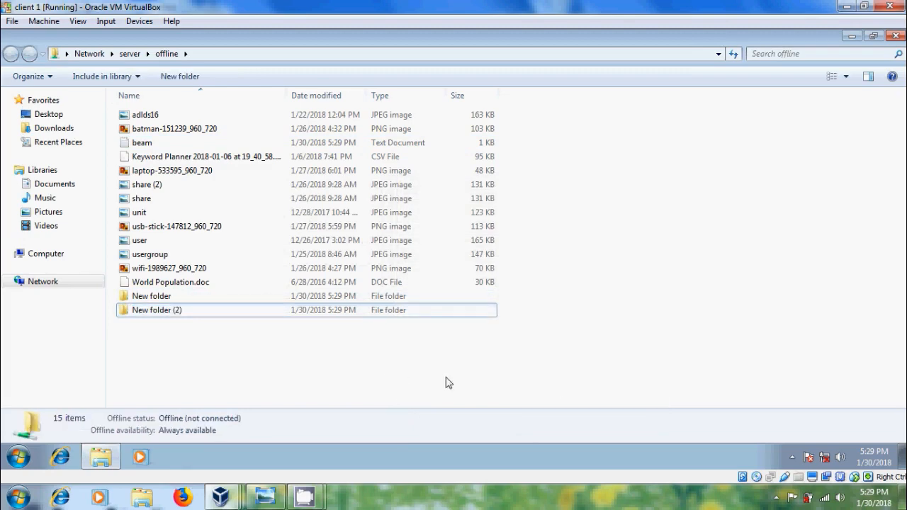
Switch to the 2016 server virtual machine, open the offline folder on Local Disk (C:), and refresh its contents.
mouse_move(243, 486)
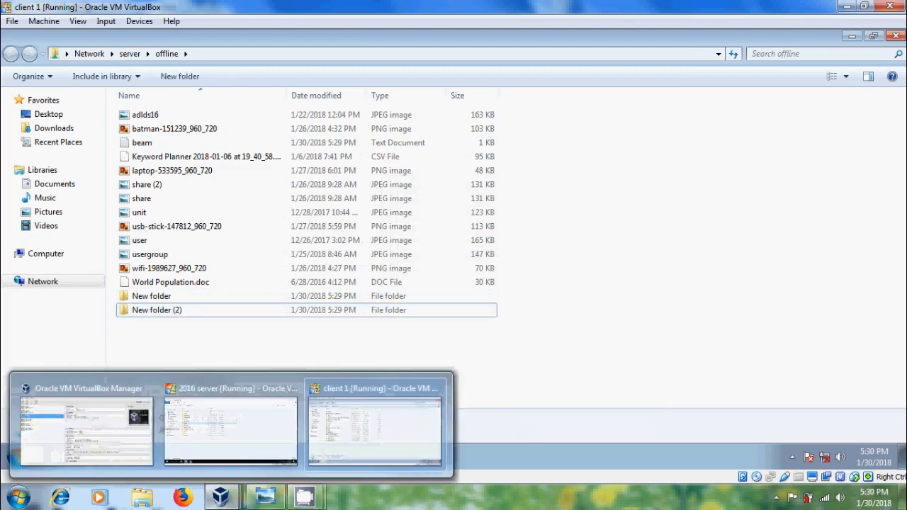
left_click(241, 437)
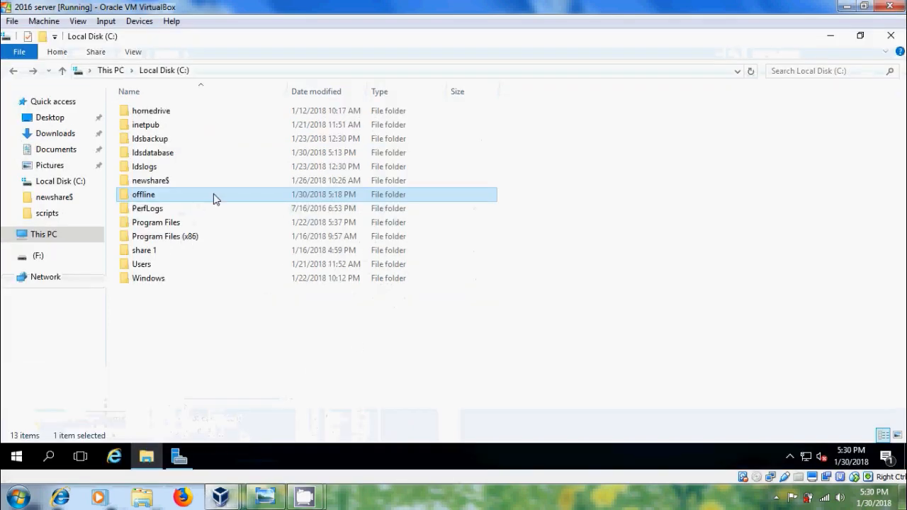
double_click(246, 197)
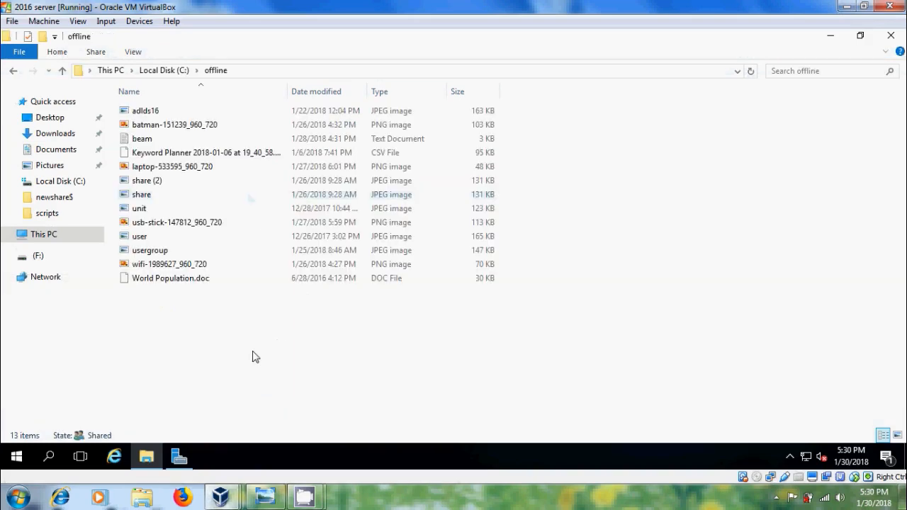
left_click(752, 74)
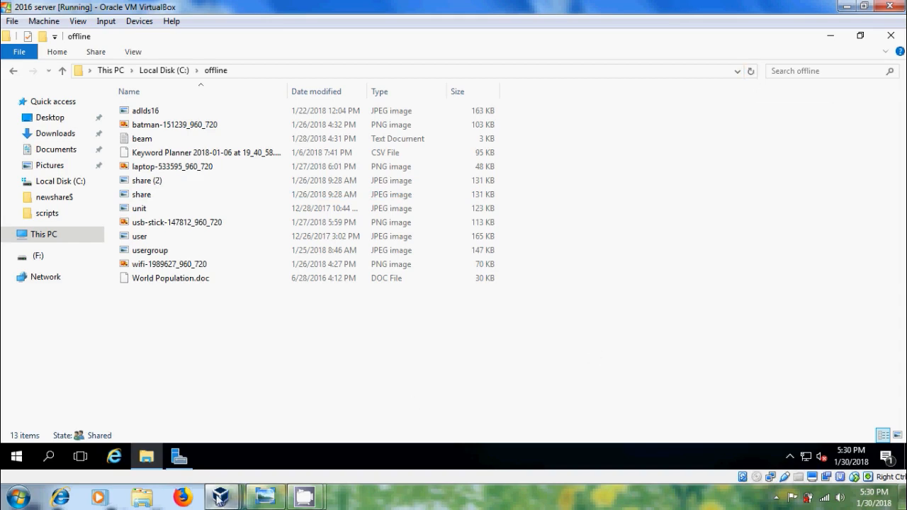
Switch back to the client 1 virtual machine and reconnect the network cable of its Adapter 1.
mouse_move(219, 498)
left_click(386, 432)
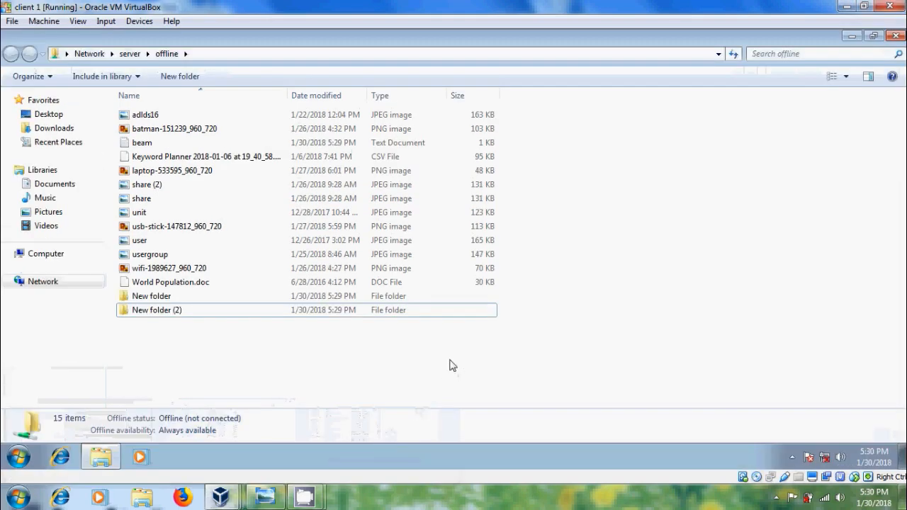
left_click(134, 23)
mouse_move(216, 50)
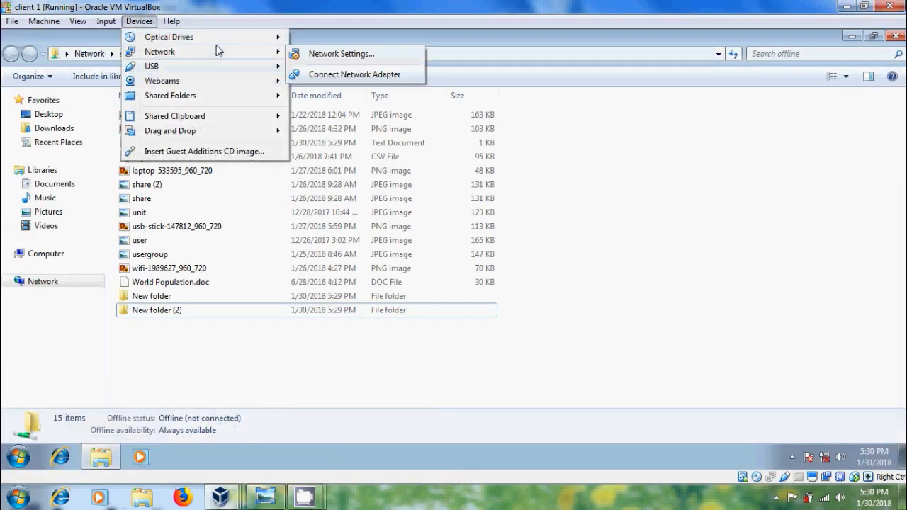
left_click(356, 55)
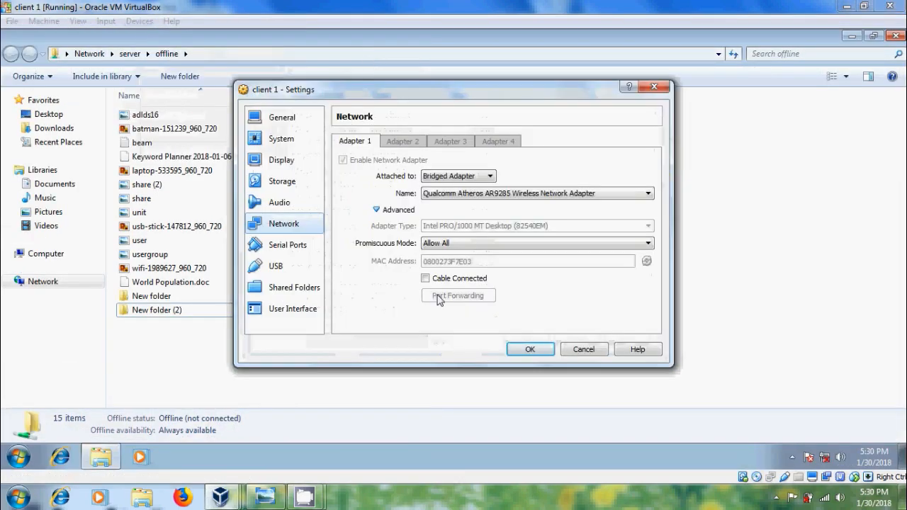
left_click(425, 279)
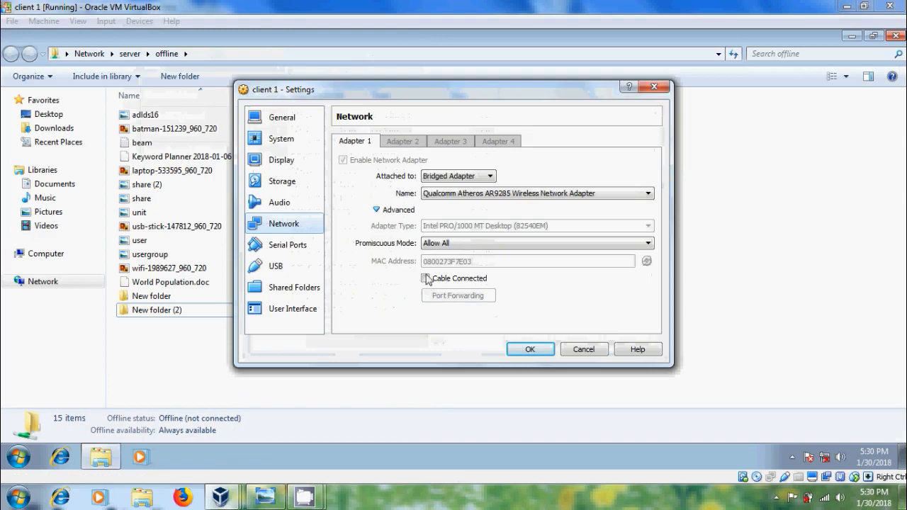
left_click(532, 350)
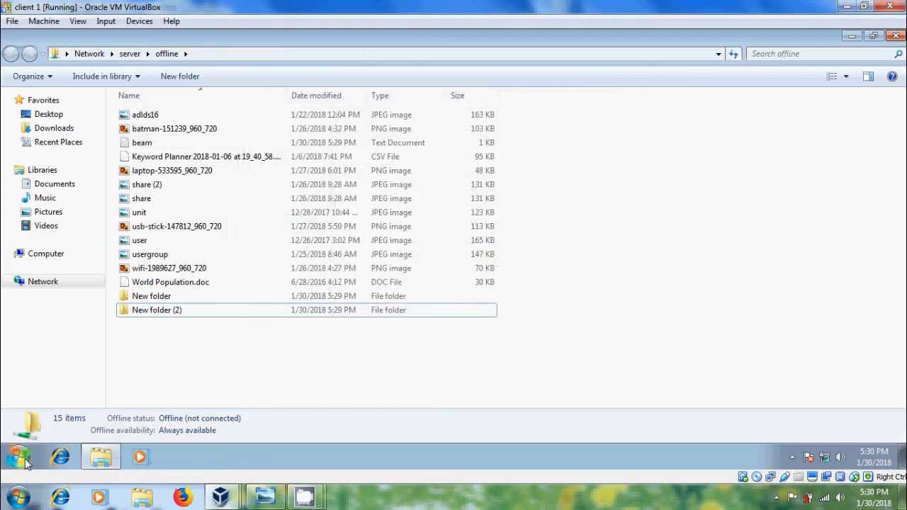
Ping 192.168.0.5 from a command prompt on the client to test the server connection, and close the prompt.
left_click(20, 458)
type("cmd")
key("Return")
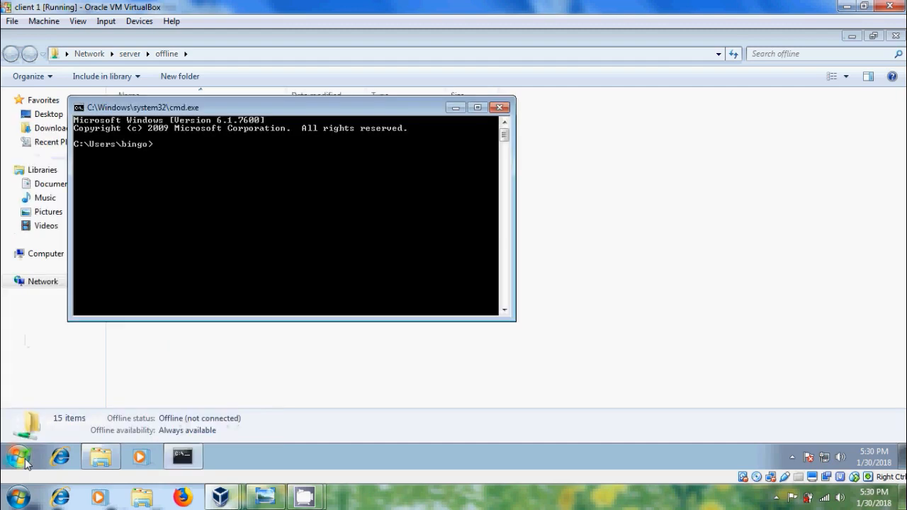
type("ping")
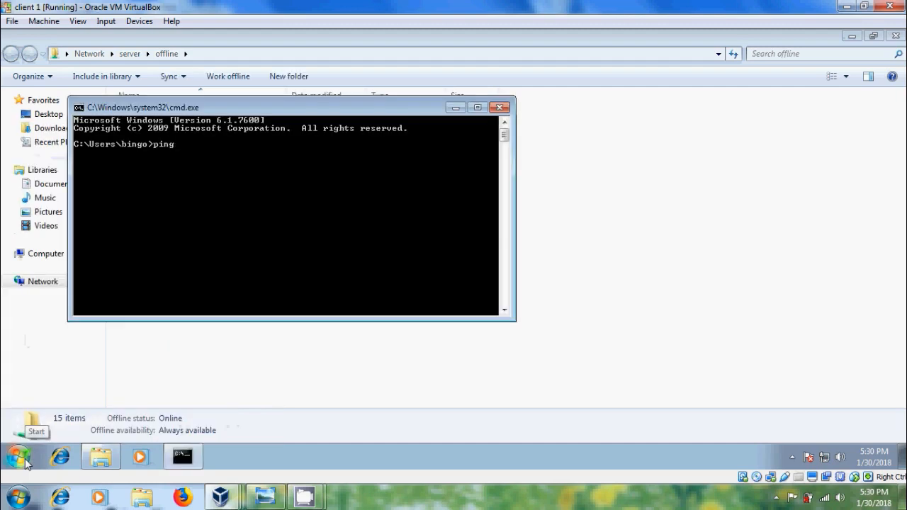
type(" 192.16")
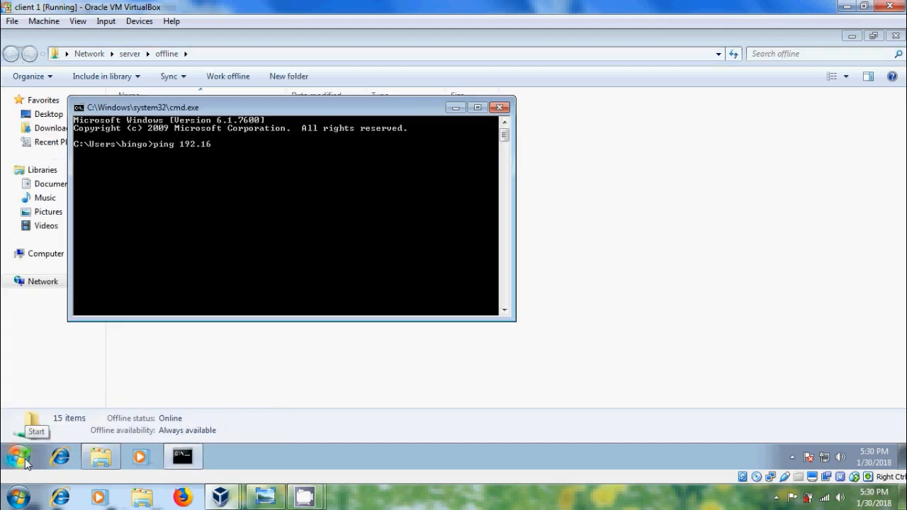
type("8.0.5")
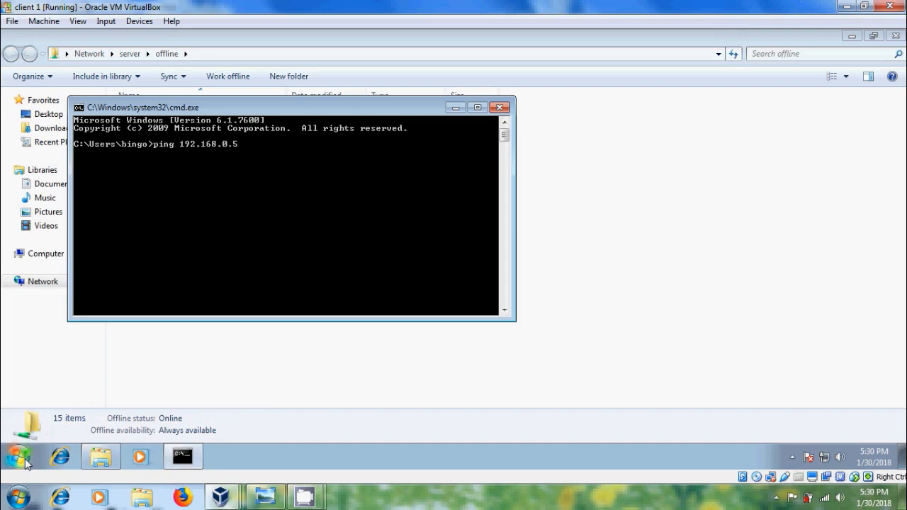
key("Return")
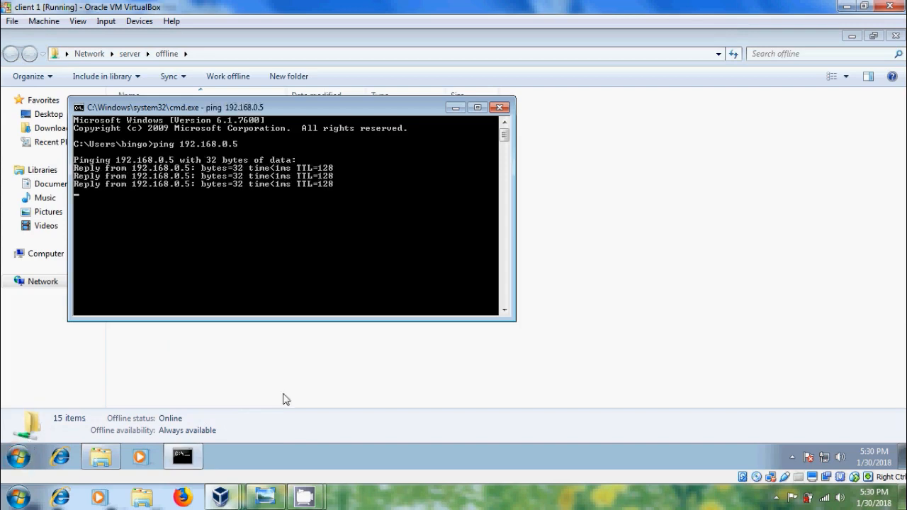
left_click(500, 109)
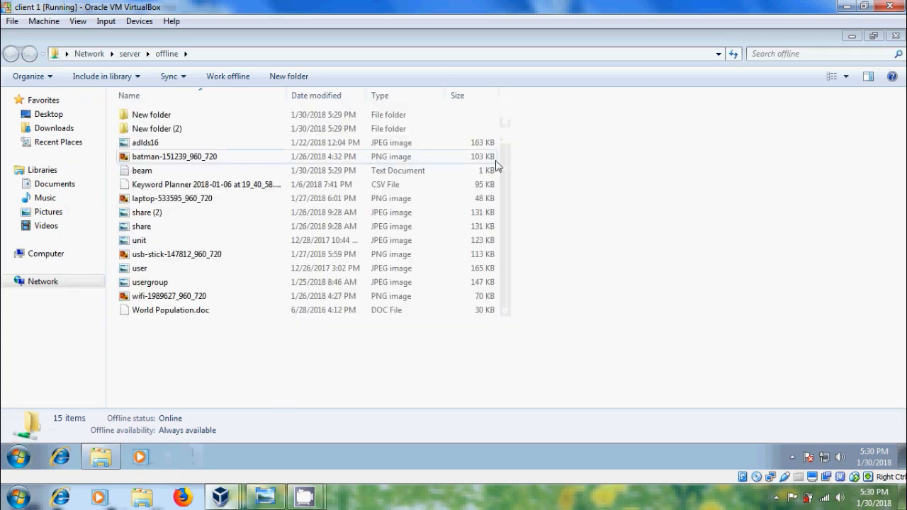
Check the offline folder's contents on the 2016 server virtual machine for the synchronized changes, and return to client 1.
mouse_move(221, 498)
left_click(253, 427)
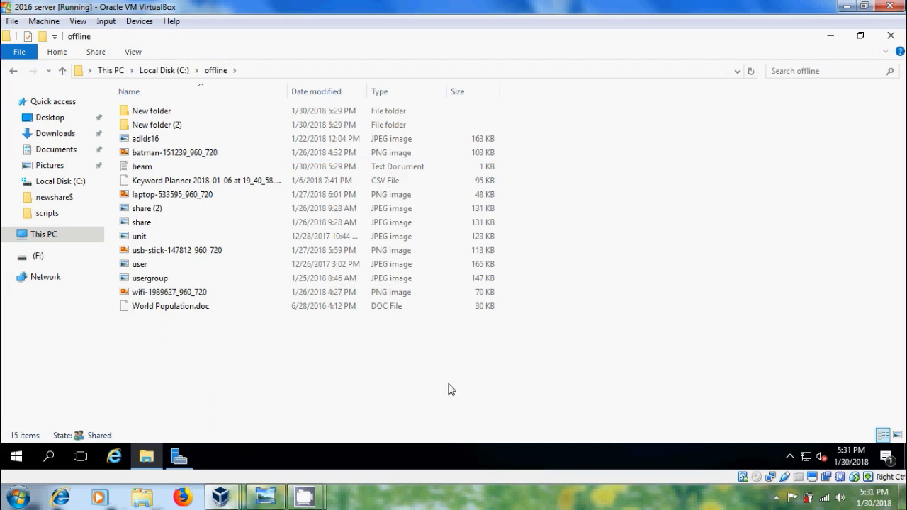
mouse_move(224, 496)
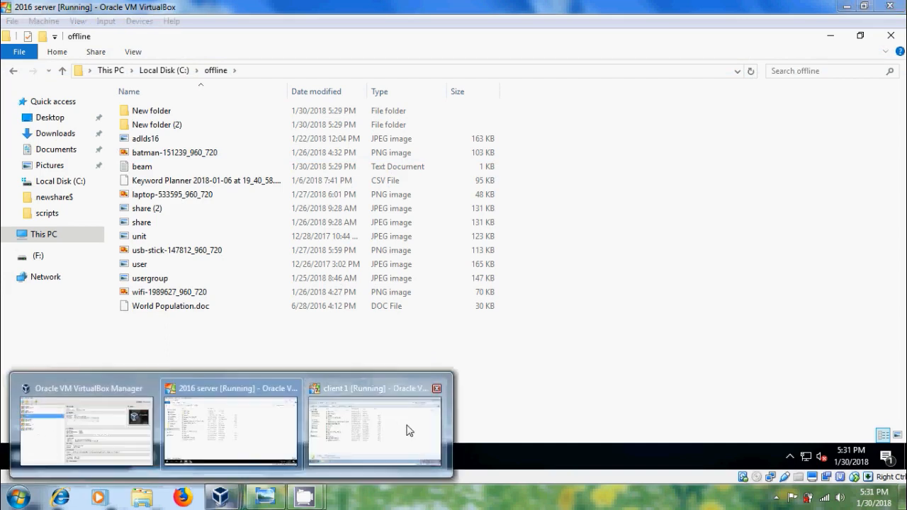
left_click(407, 429)
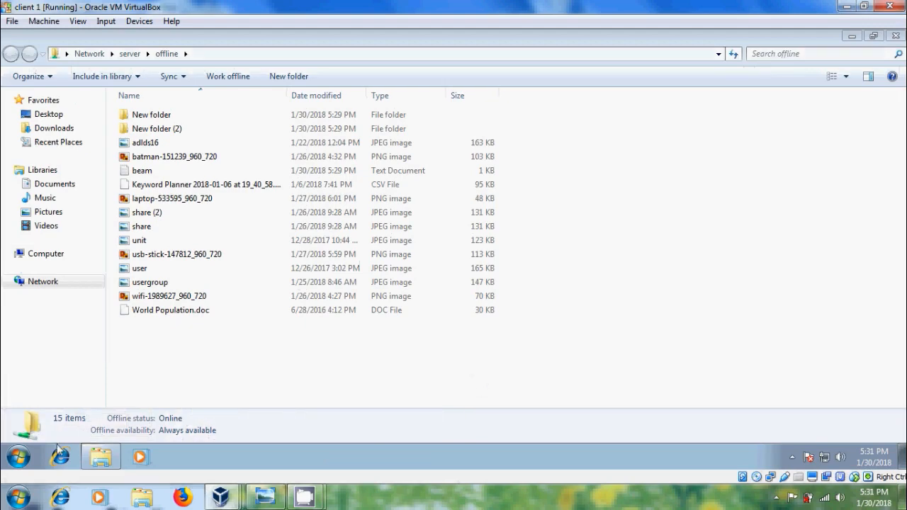
Open Sync Center from the client's Control Panel and view the details of the Offline Files sync partnership.
left_click(19, 457)
left_click(234, 326)
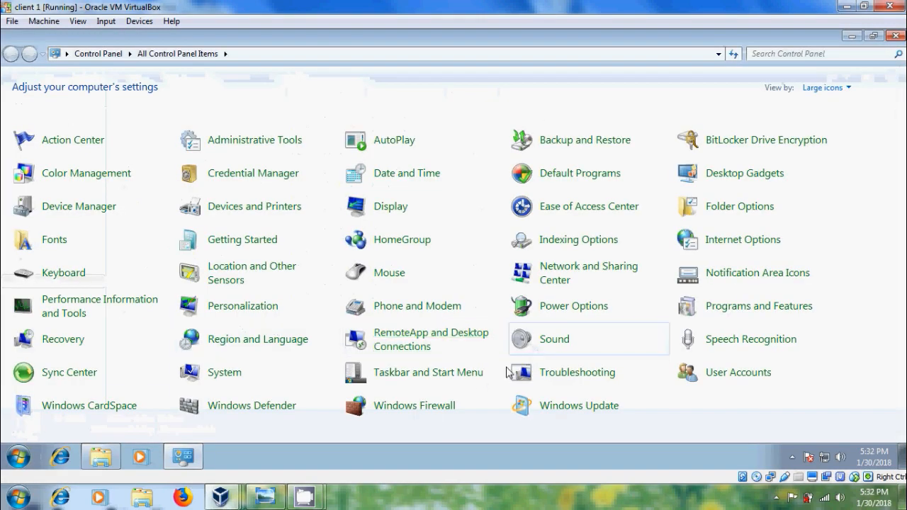
left_click(71, 372)
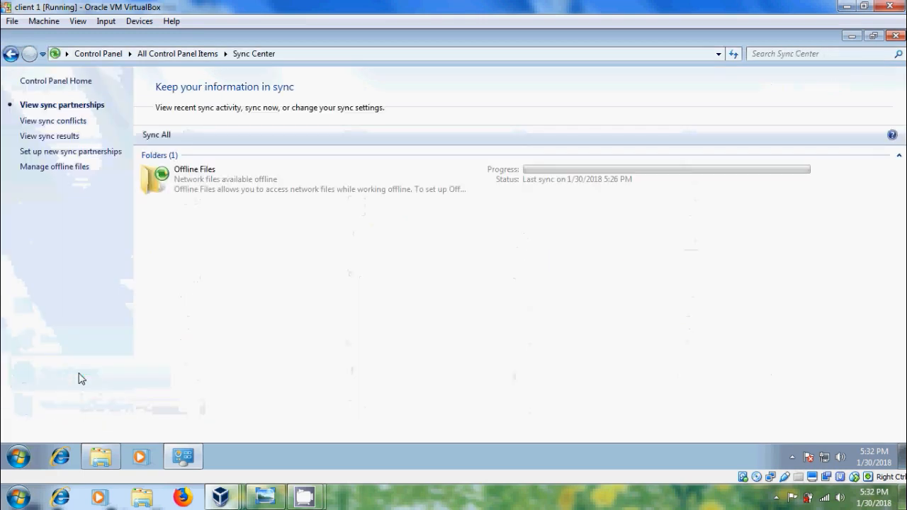
right_click(229, 179)
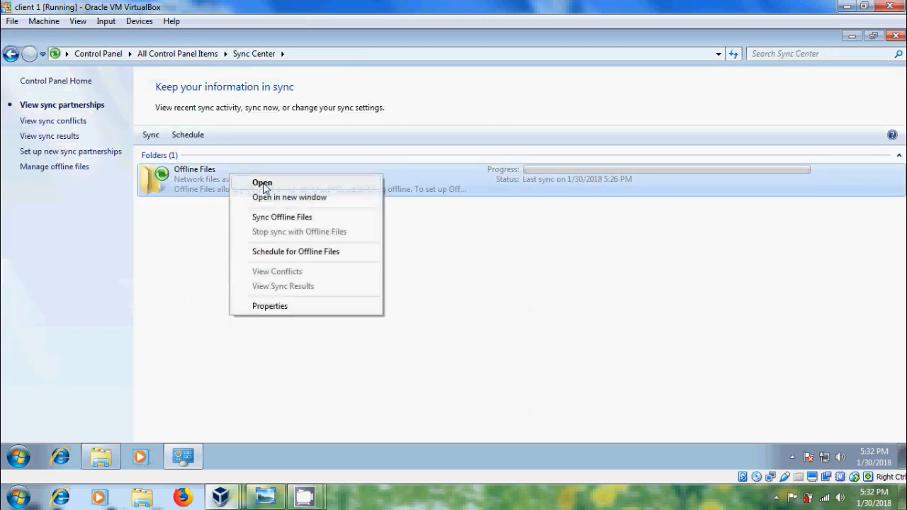
left_click(261, 183)
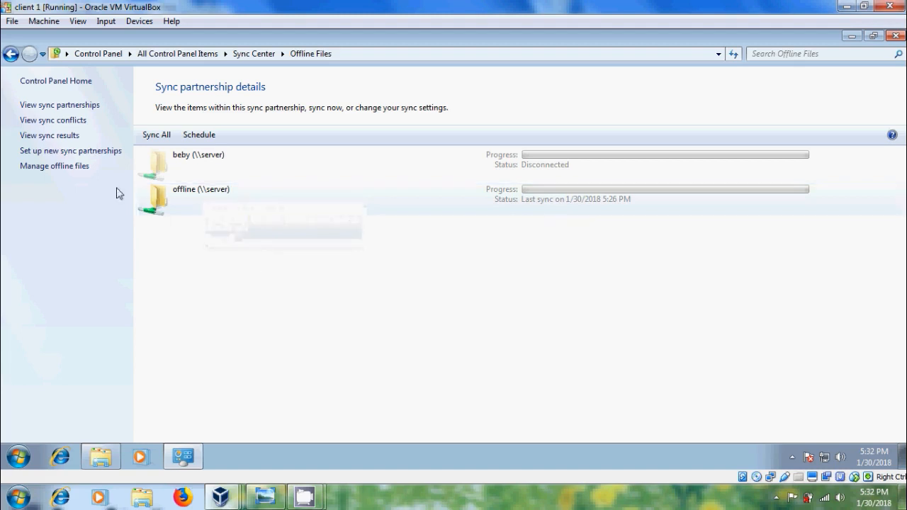
Review the Offline Files management settings for general options, disk usage, encryption and slow network connections, and close the dialog.
left_click(71, 167)
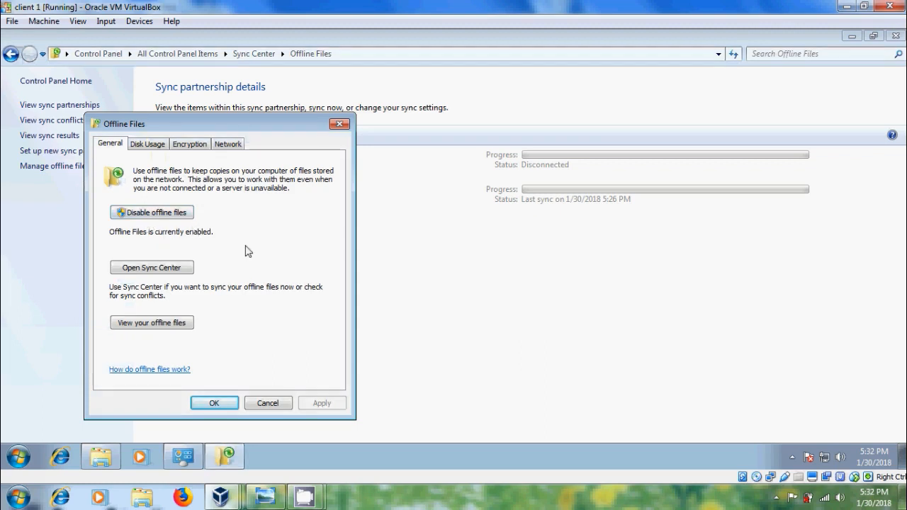
left_click(155, 152)
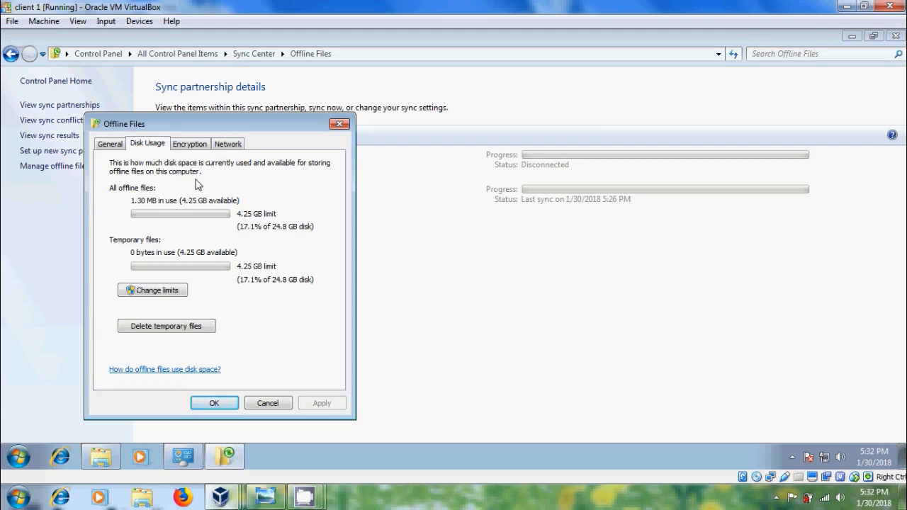
left_click(196, 142)
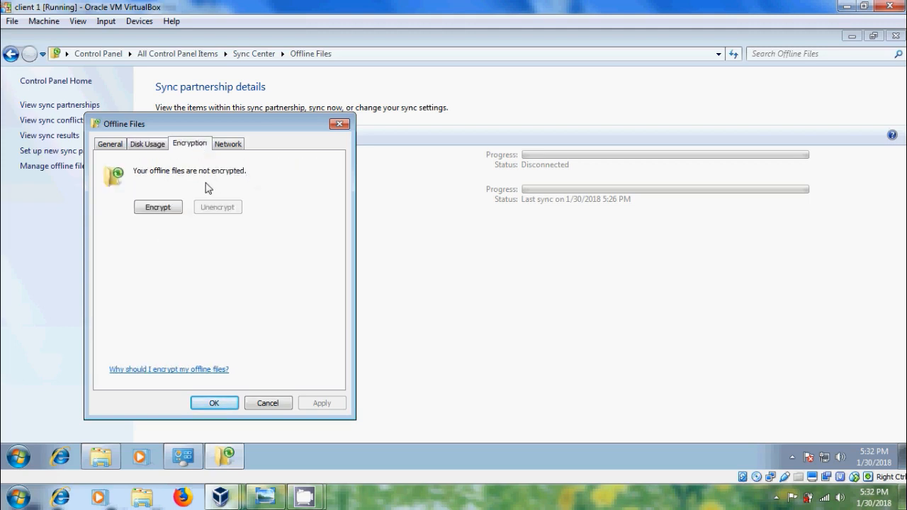
left_click(232, 145)
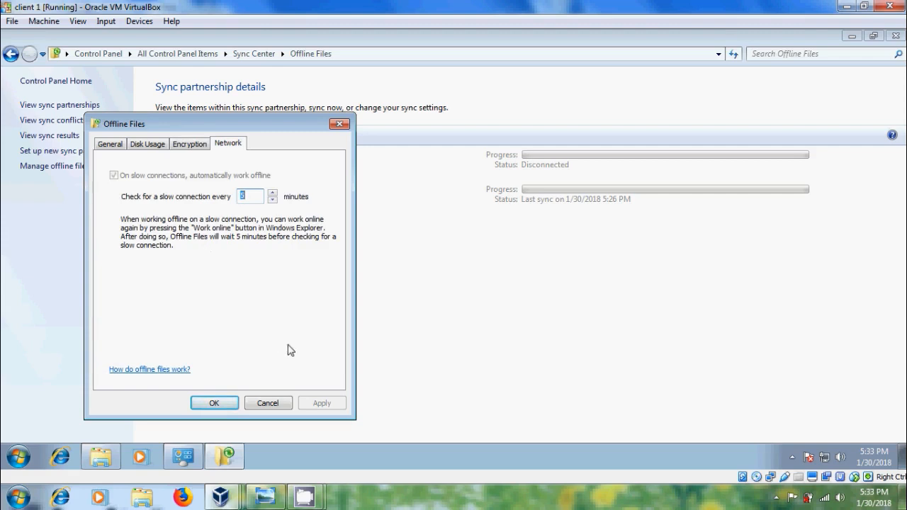
left_click(214, 402)
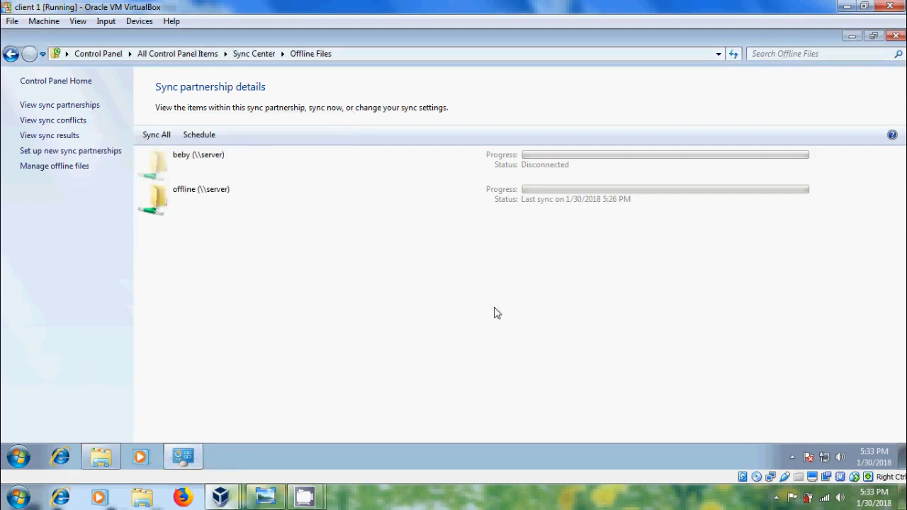
View the offline file sharing diagram in Windows Photo Viewer on the host, and minimize the open windows to show the desktop.
left_click(279, 496)
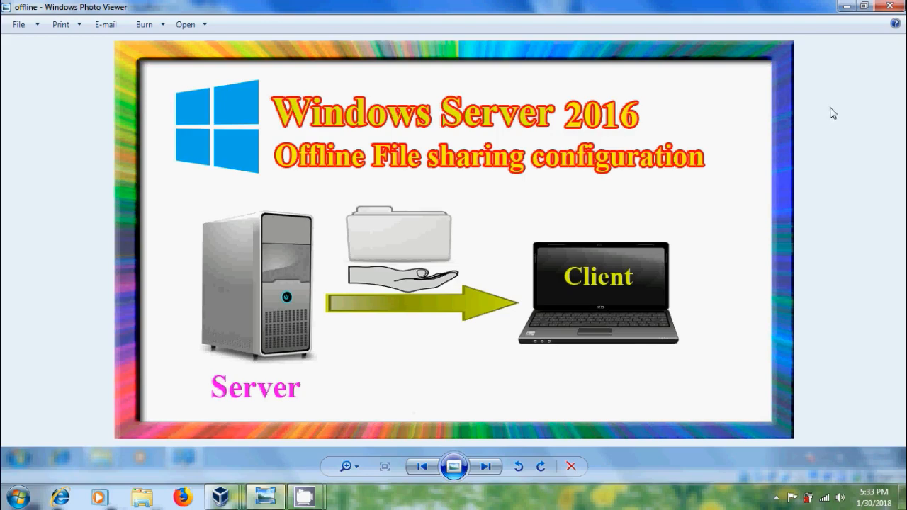
left_click(845, 9)
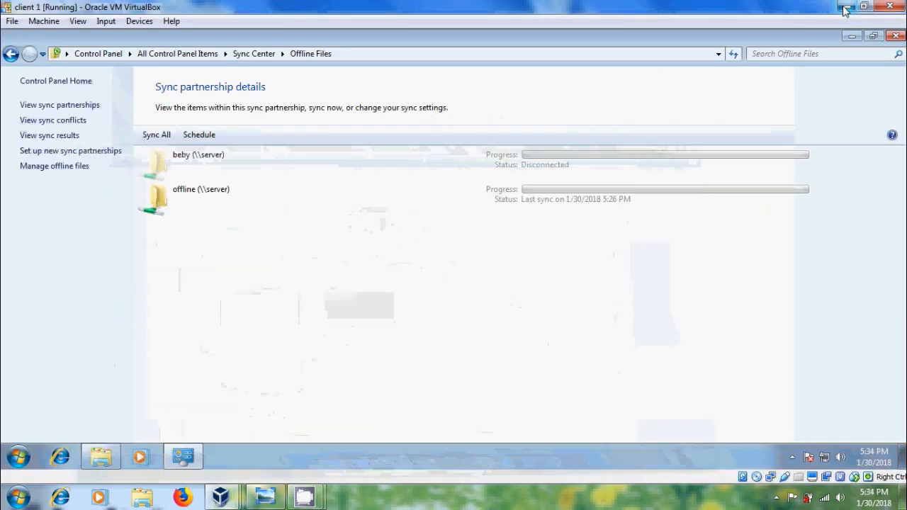
left_click(845, 9)
left_click(845, 8)
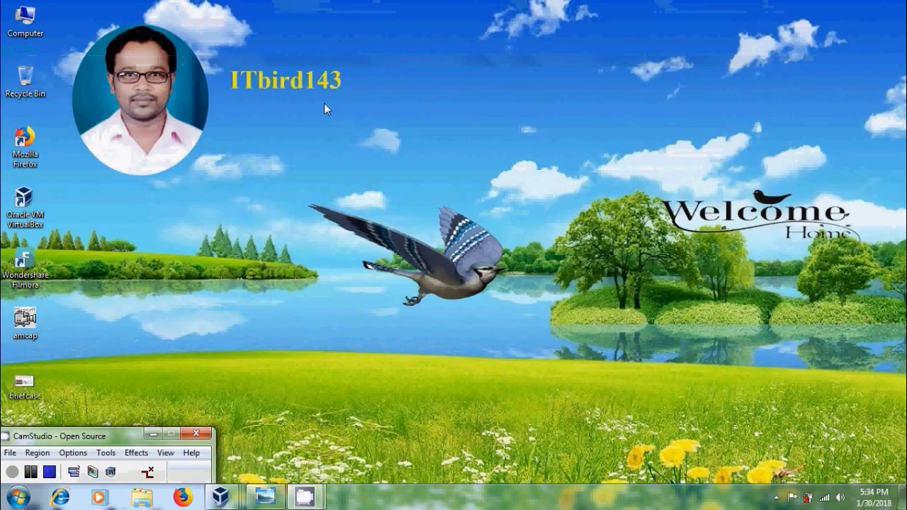